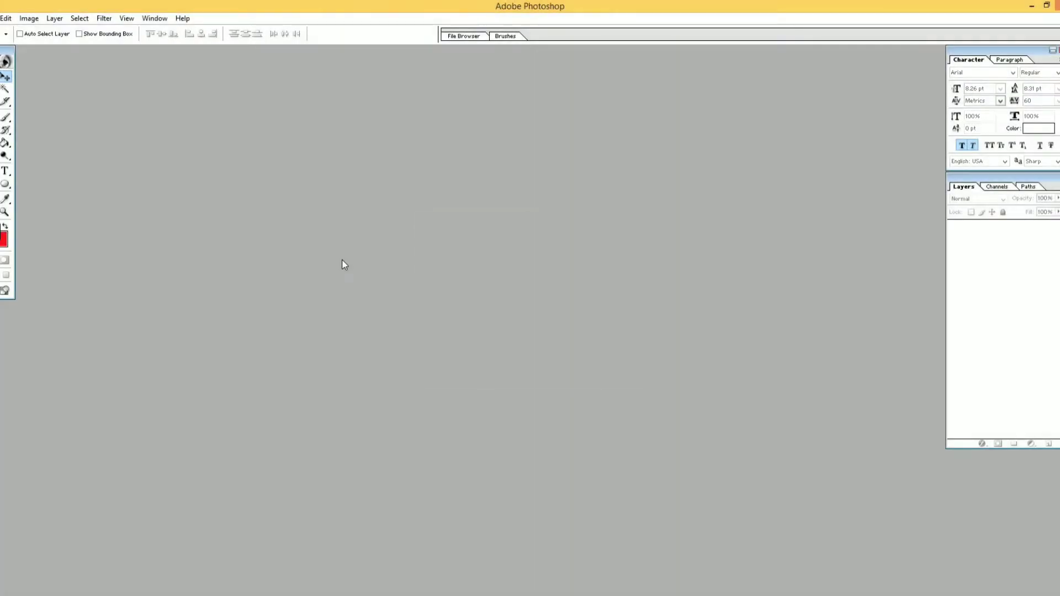
- Create a new 12 × 12 inch white RGB document and maximize its window
key(ctrl+n)
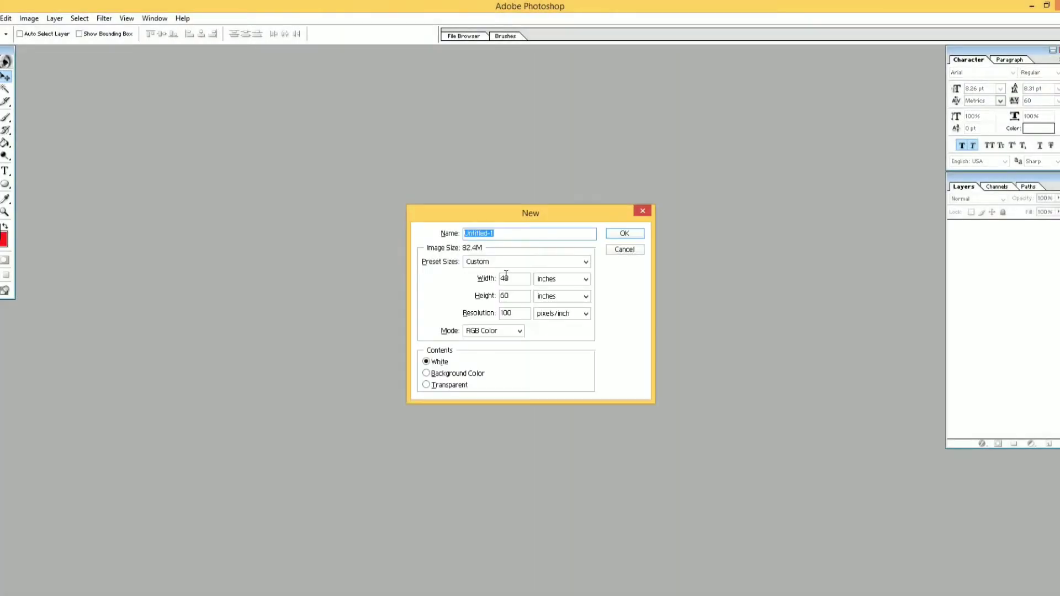
double_click(506, 277)
key(Tab)
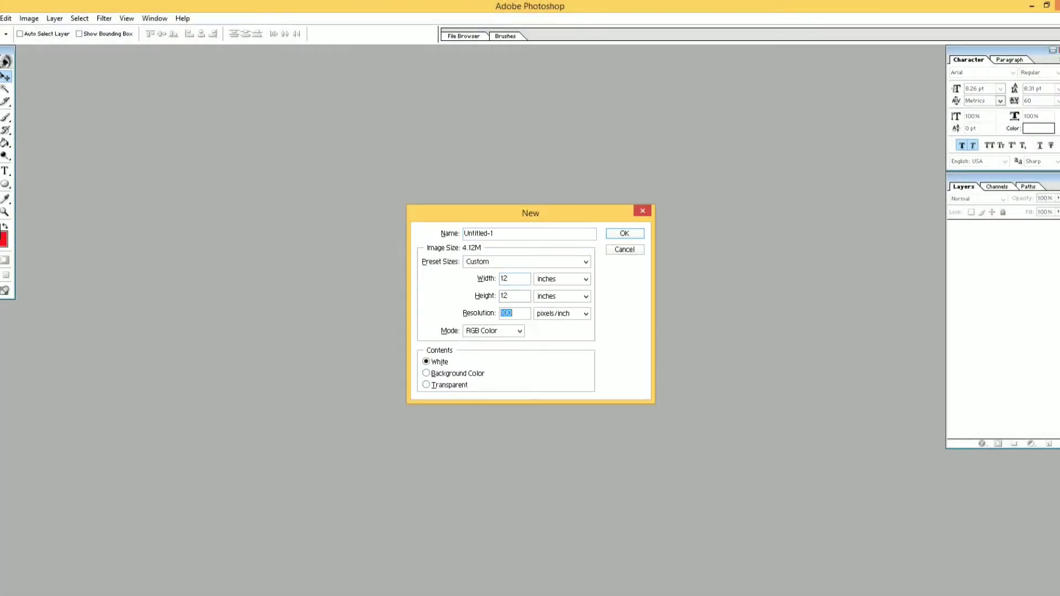
text(300)
key(Return)
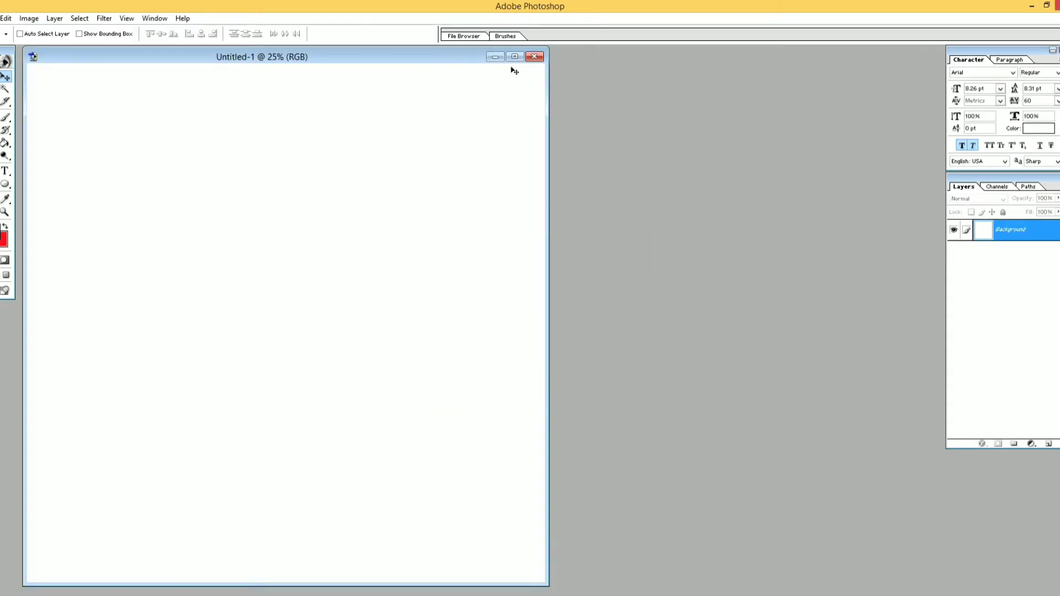
click(513, 57)
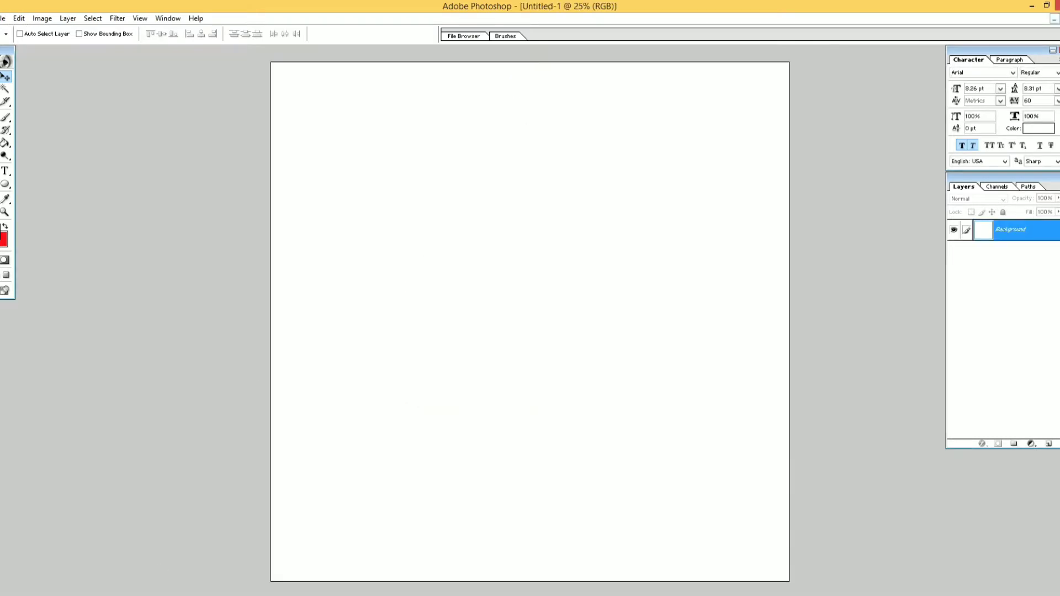
- Copy the moonlit sky with Santa's sleigh from Untitled-3 into the new document, then close Untitled-3
click(183, 552)
double_click(130, 168)
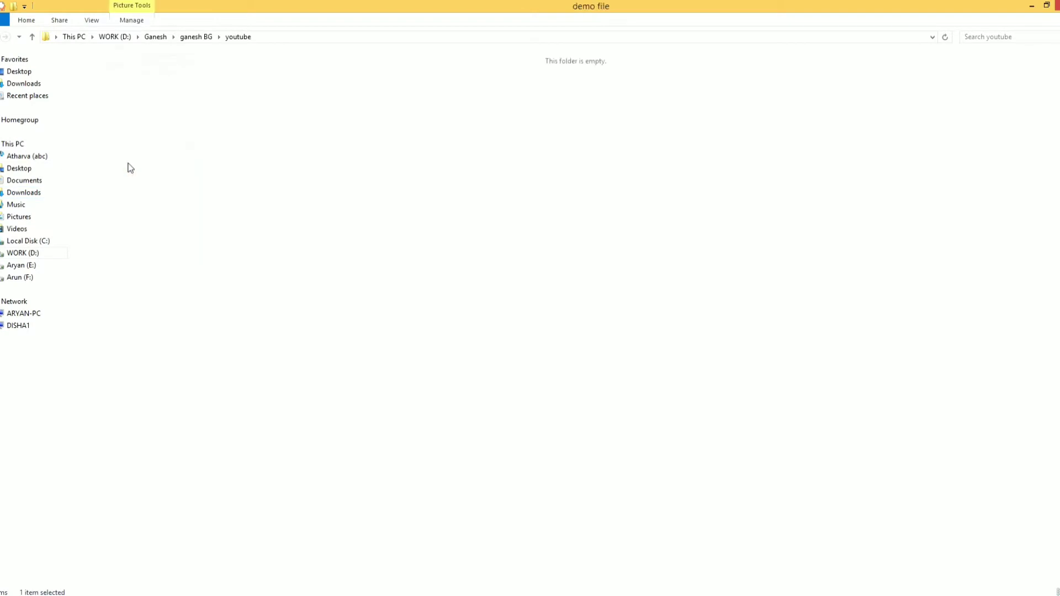
drag(270, 89, 434, 225)
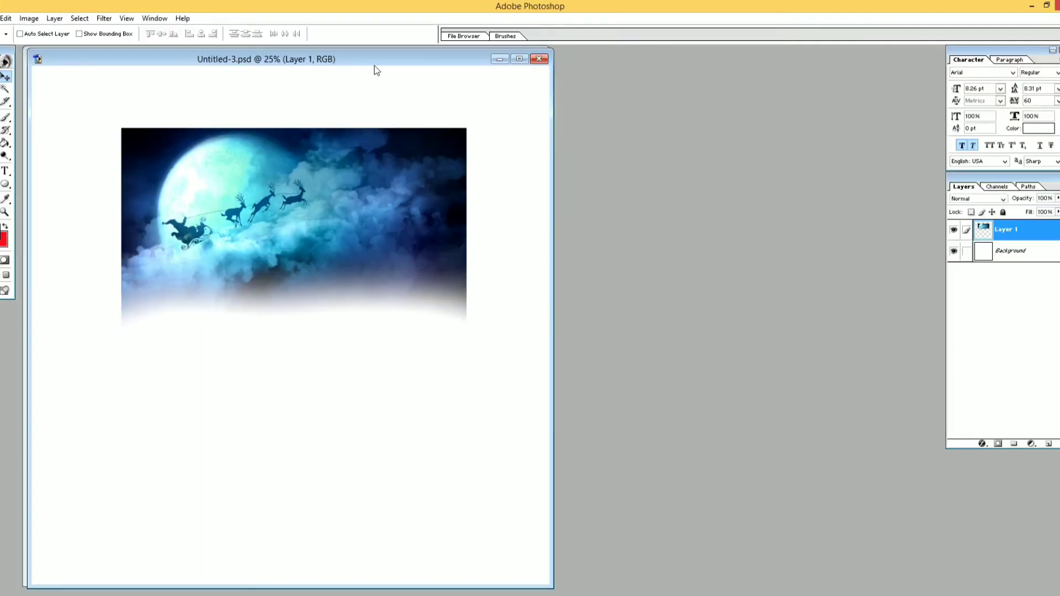
drag(375, 70, 919, 69)
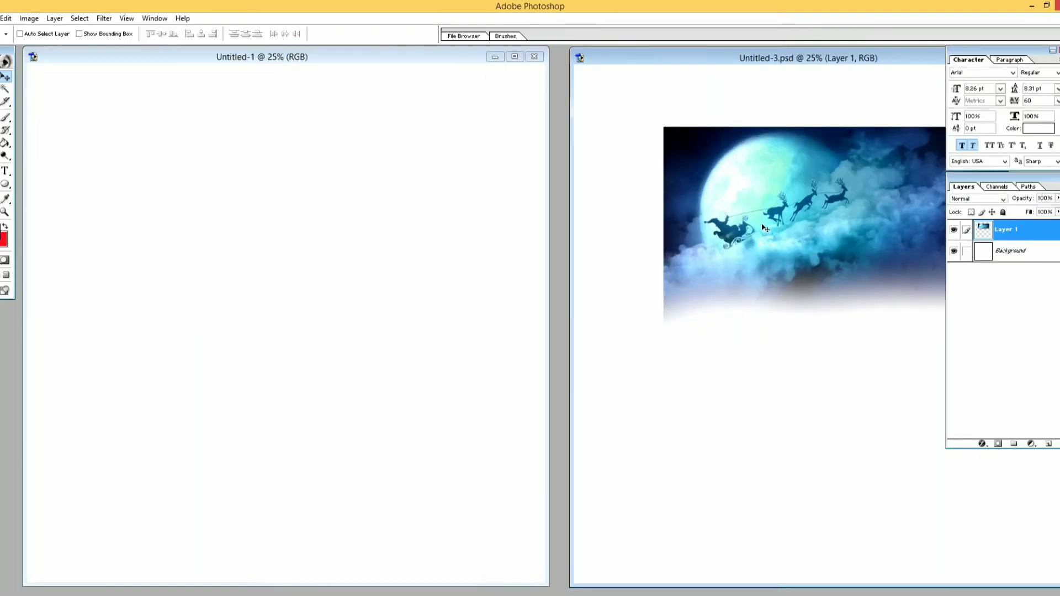
drag(765, 227, 351, 252)
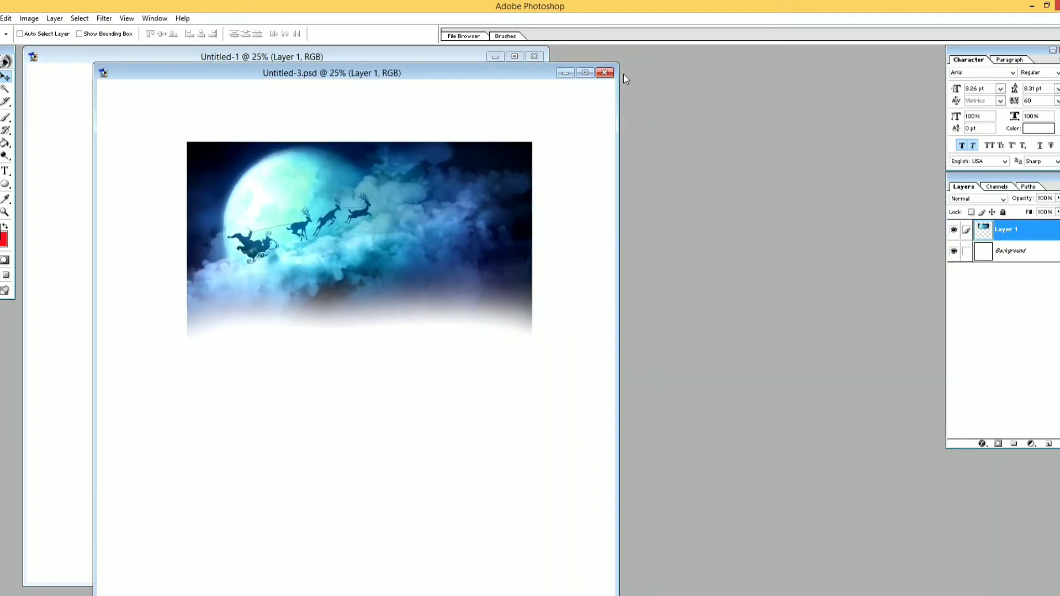
click(607, 69)
- Scale the sky layer to span the canvas width across the top
click(514, 56)
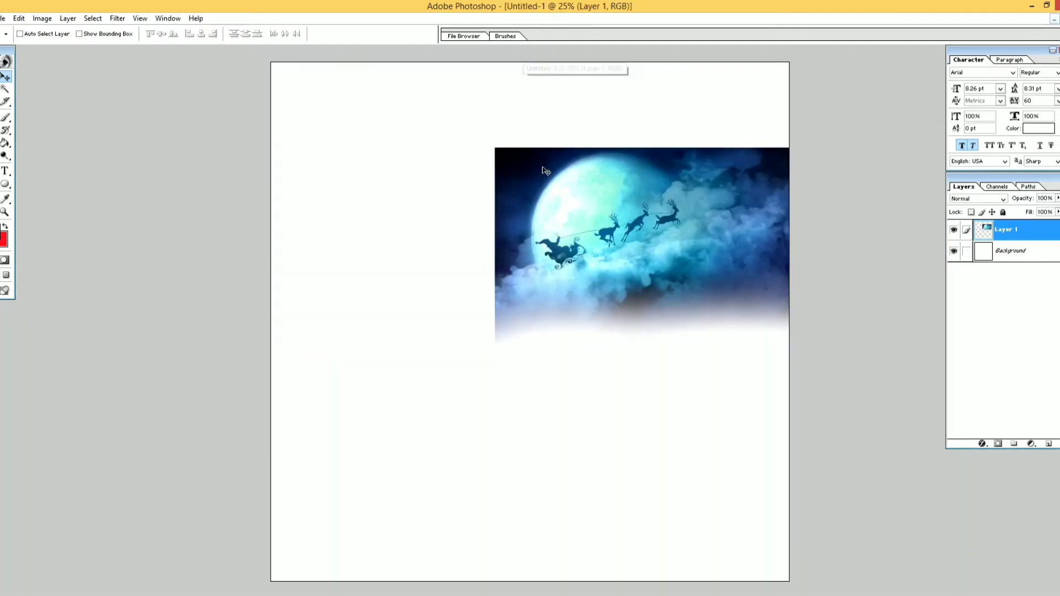
drag(620, 216, 398, 131)
key(ctrl+t)
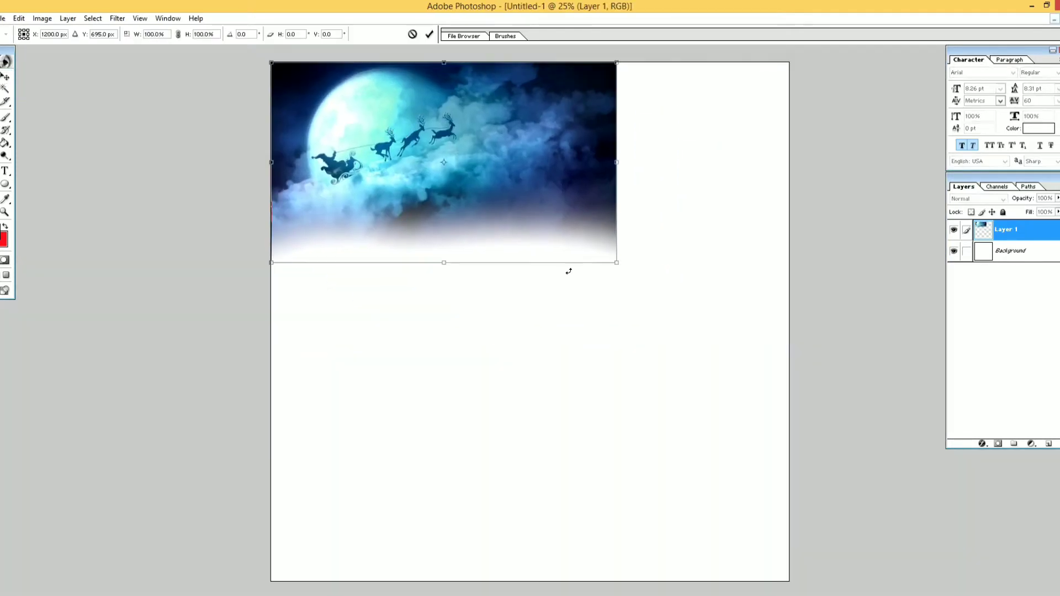
mouse_move(616, 261)
mouse_down()
mouse_move(792, 386)
mouse_move(791, 371)
mouse_up()
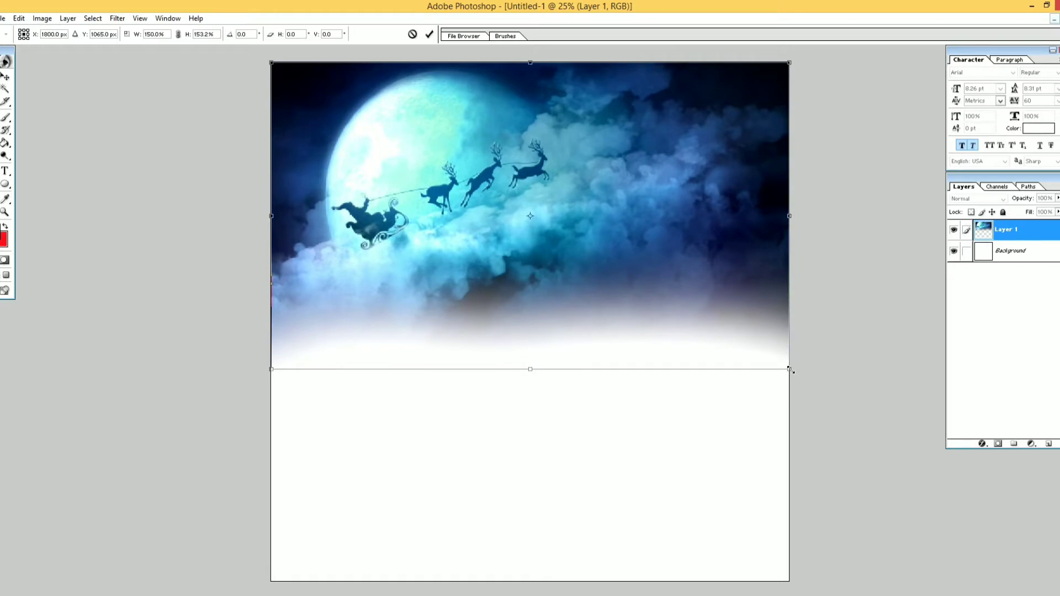
key(Return)
- Save the poster as 5558.psd in WORK (D:) > … > youtube > demo file
key(ctrl+s)
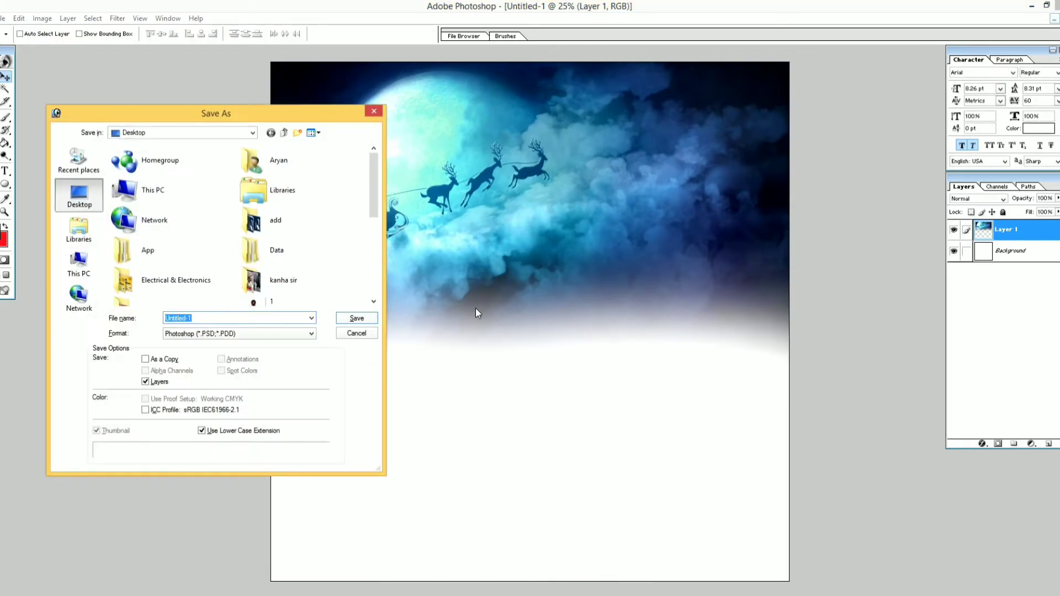
click(79, 264)
scroll(243, 232, down, 3)
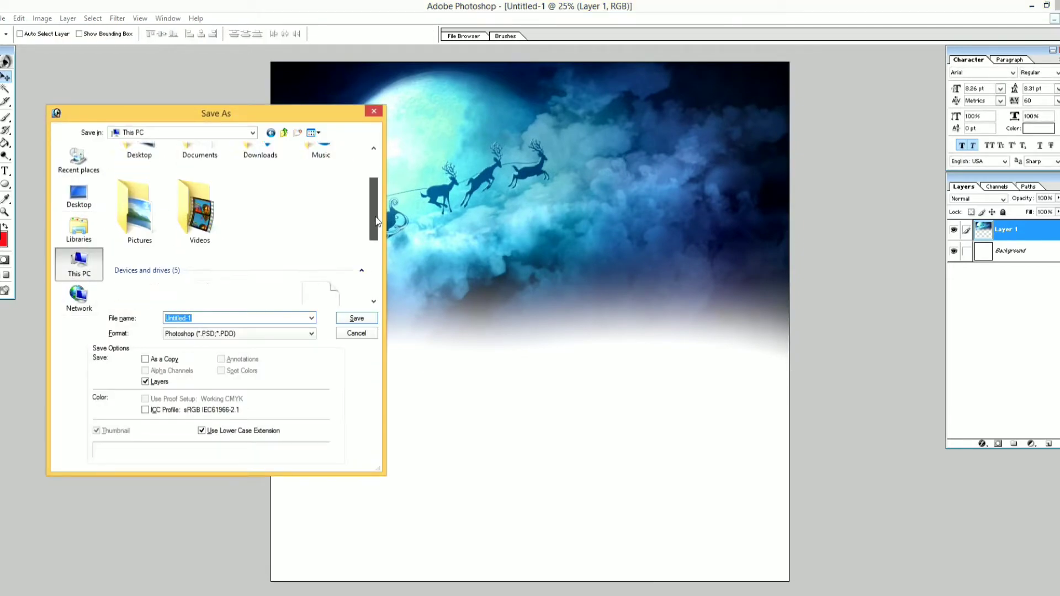
double_click(200, 266)
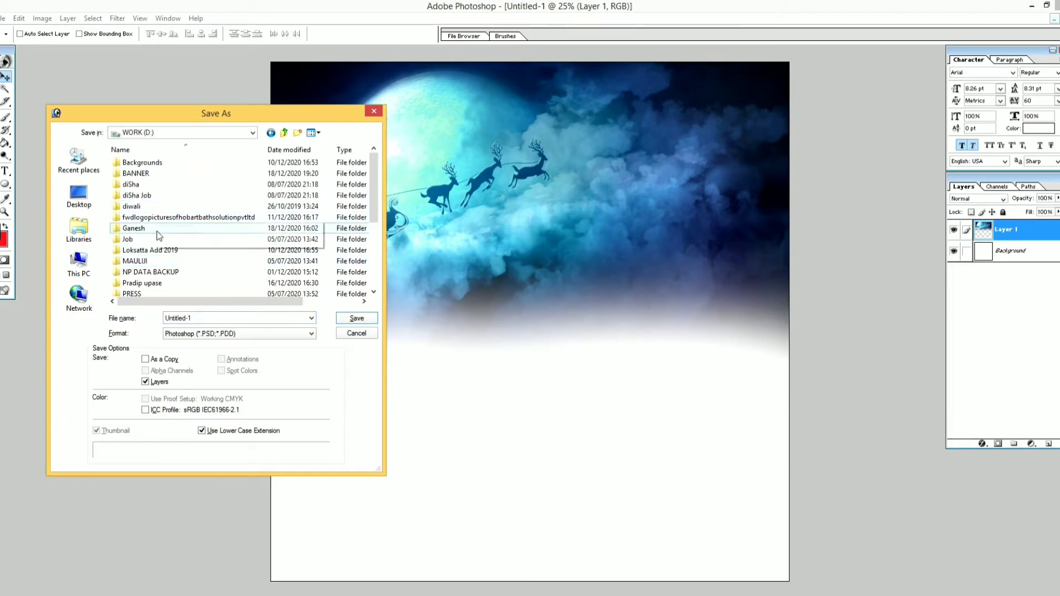
double_click(136, 228)
double_click(204, 182)
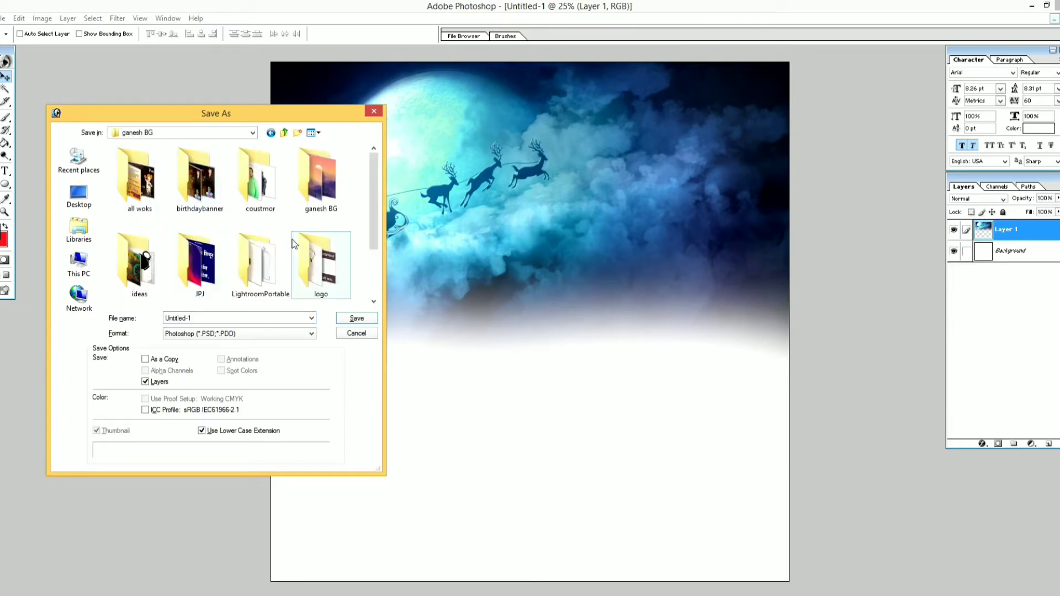
drag(376, 227, 384, 279)
double_click(318, 276)
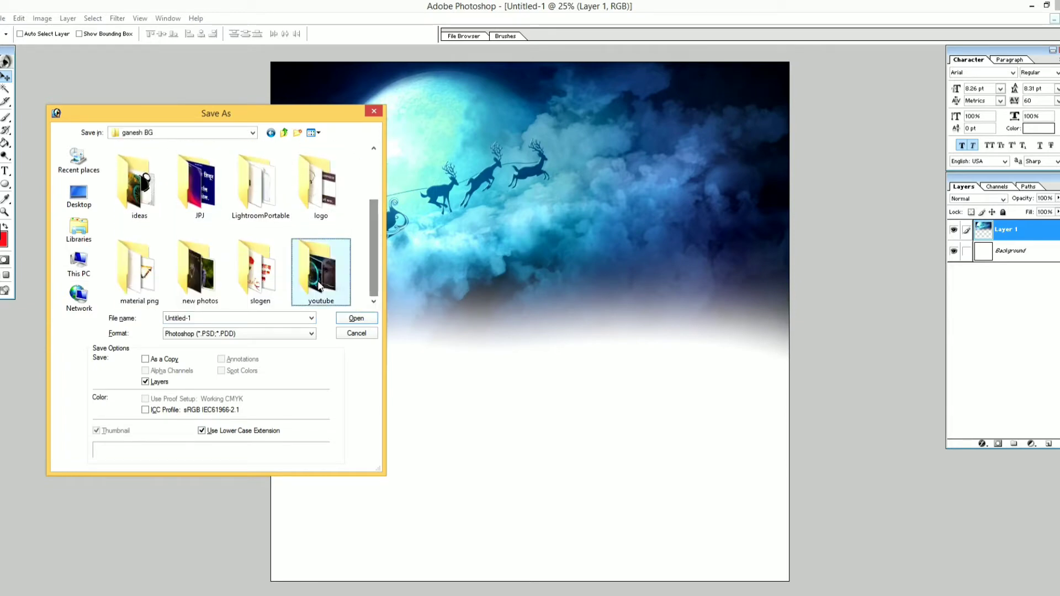
double_click(138, 182)
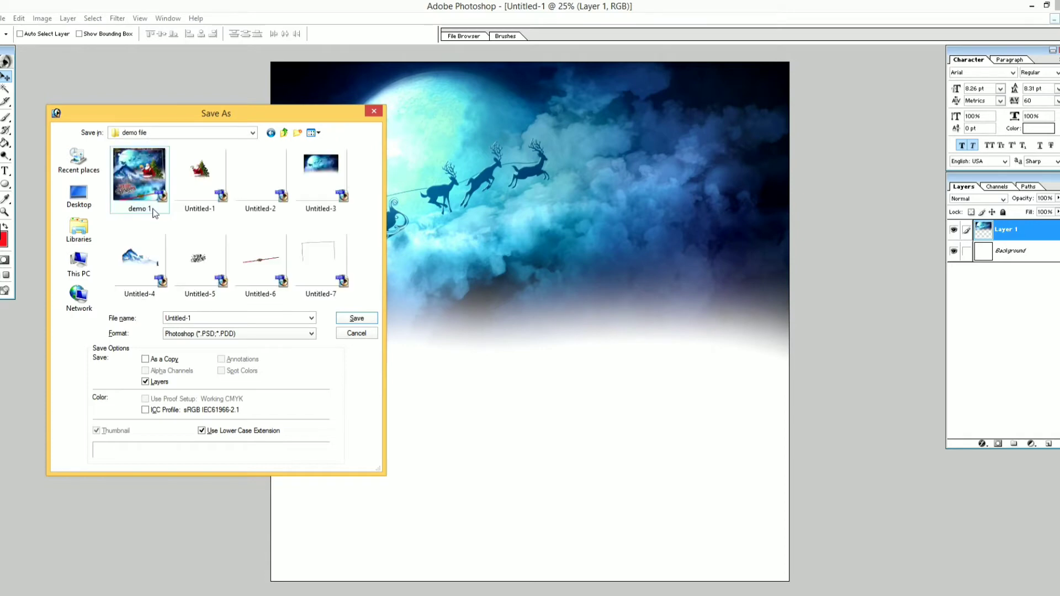
double_click(204, 320)
text(5558)
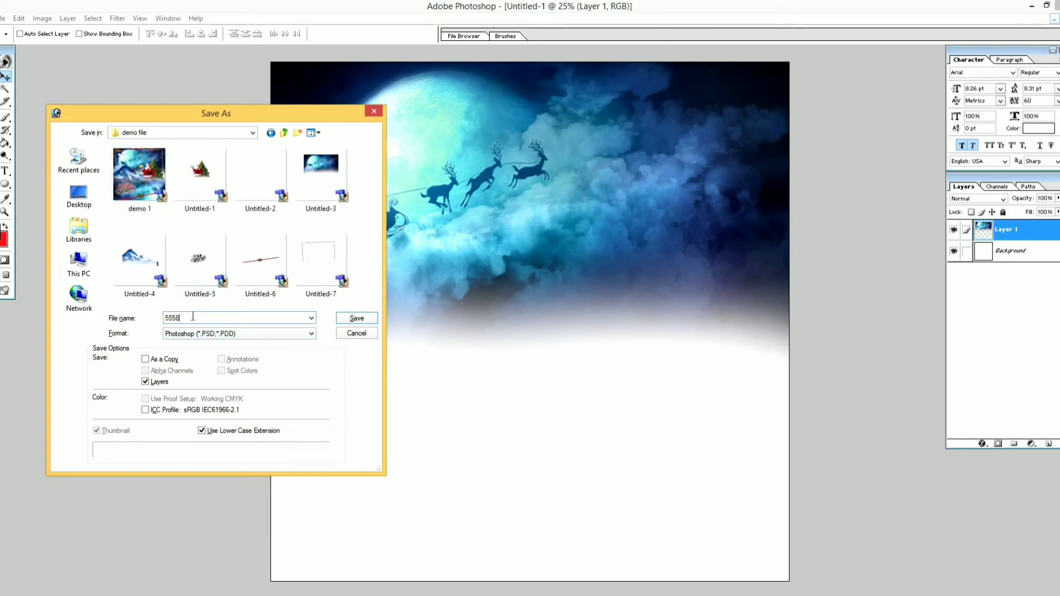
click(355, 318)
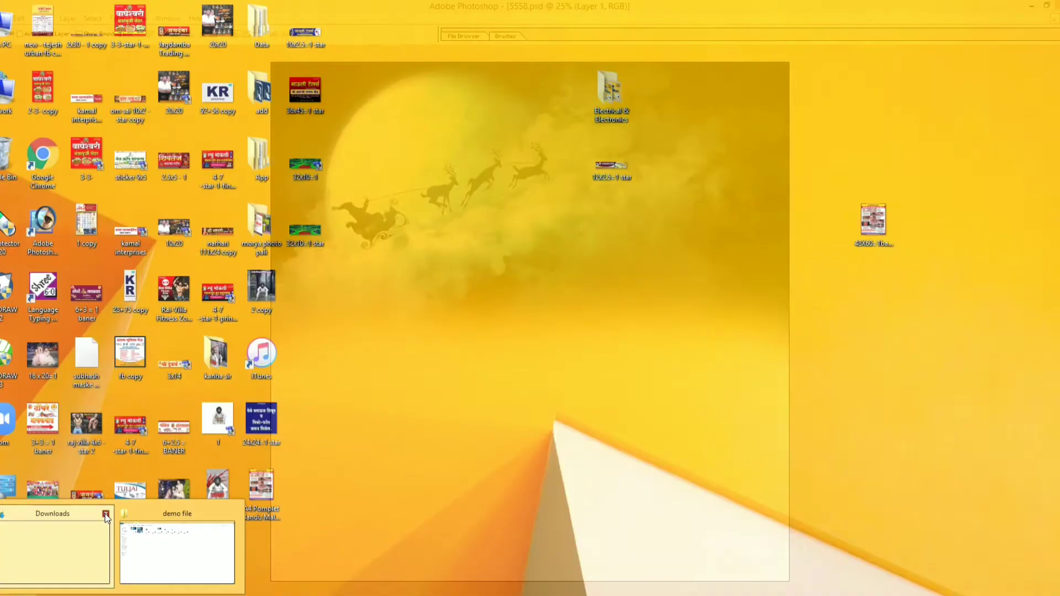
- Copy the snowy mountain image from Untitled-4 into the poster, then close Untitled-4
click(105, 513)
click(77, 536)
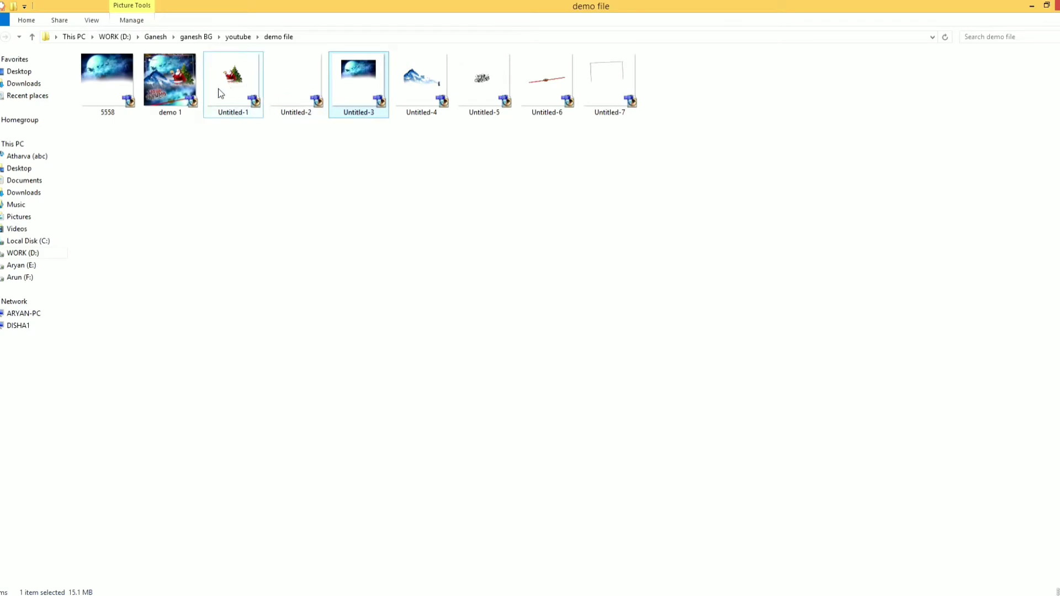
click(424, 97)
double_click(424, 97)
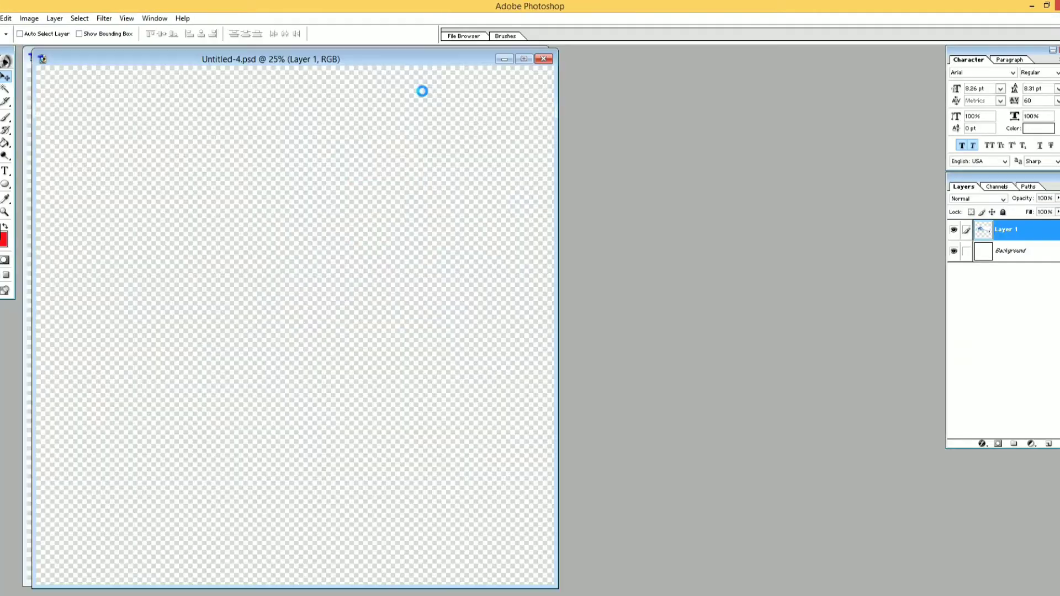
drag(278, 66, 737, 65)
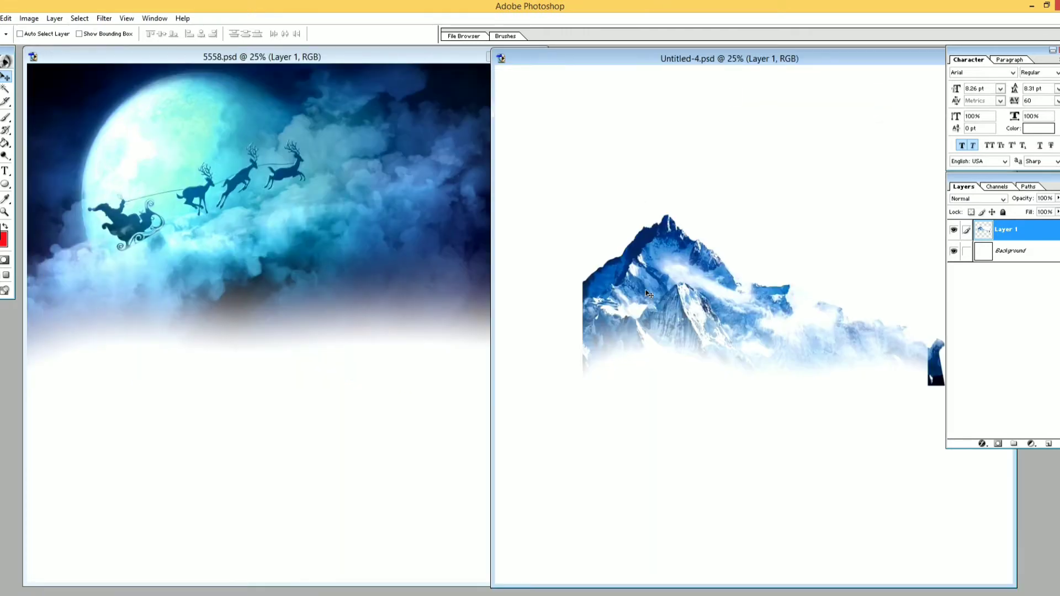
drag(683, 307, 313, 300)
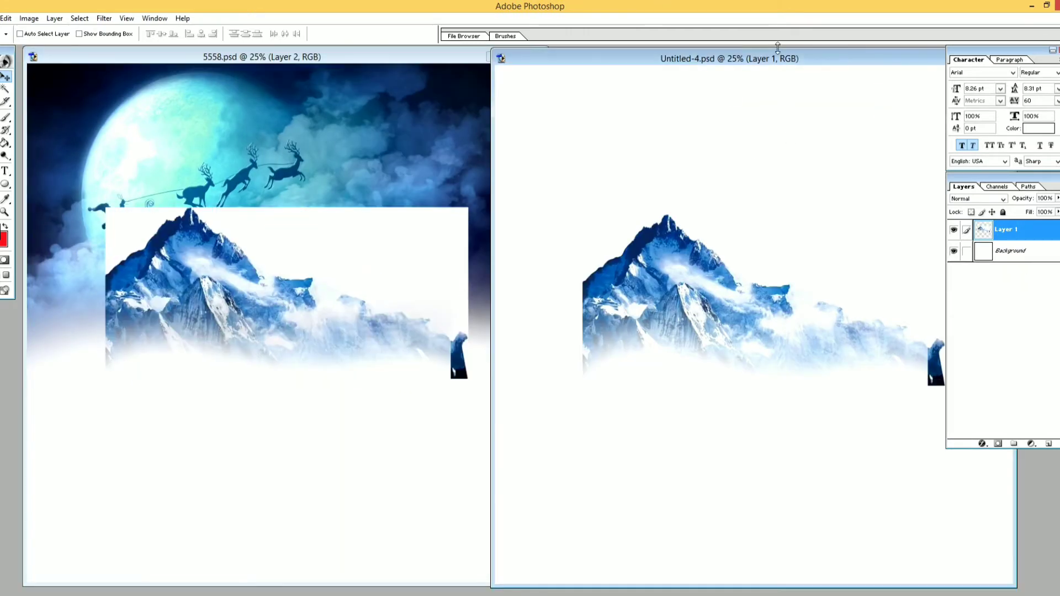
drag(791, 58, 313, 69)
click(585, 69)
click(515, 56)
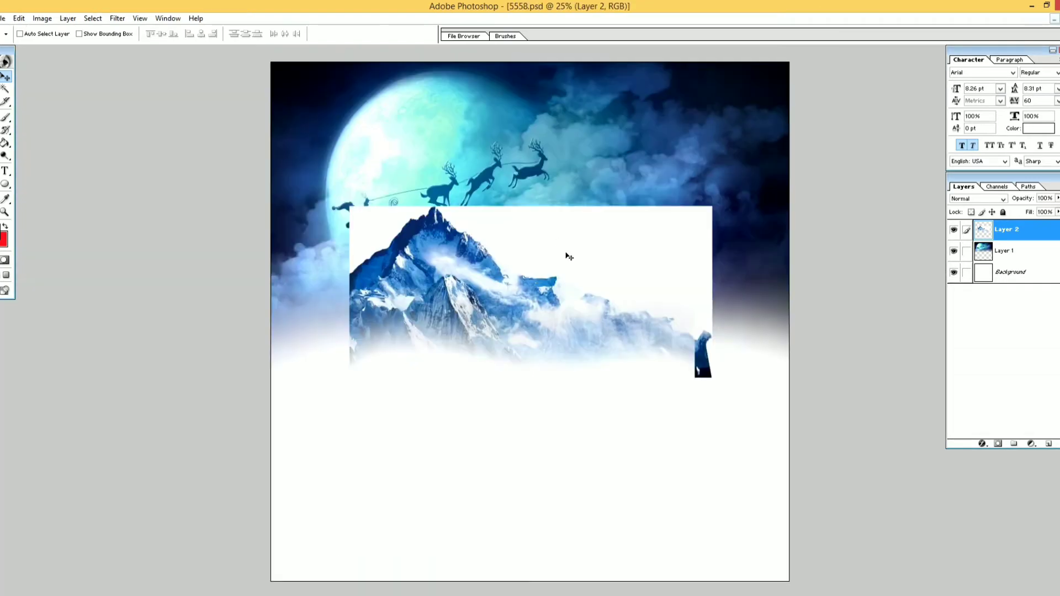
- Enlarge the mountain layer to about 150% across the canvas width and position it
mouse_move(569, 257)
mouse_down()
mouse_move(495, 303)
mouse_move(551, 299)
mouse_up()
key(ctrl+t)
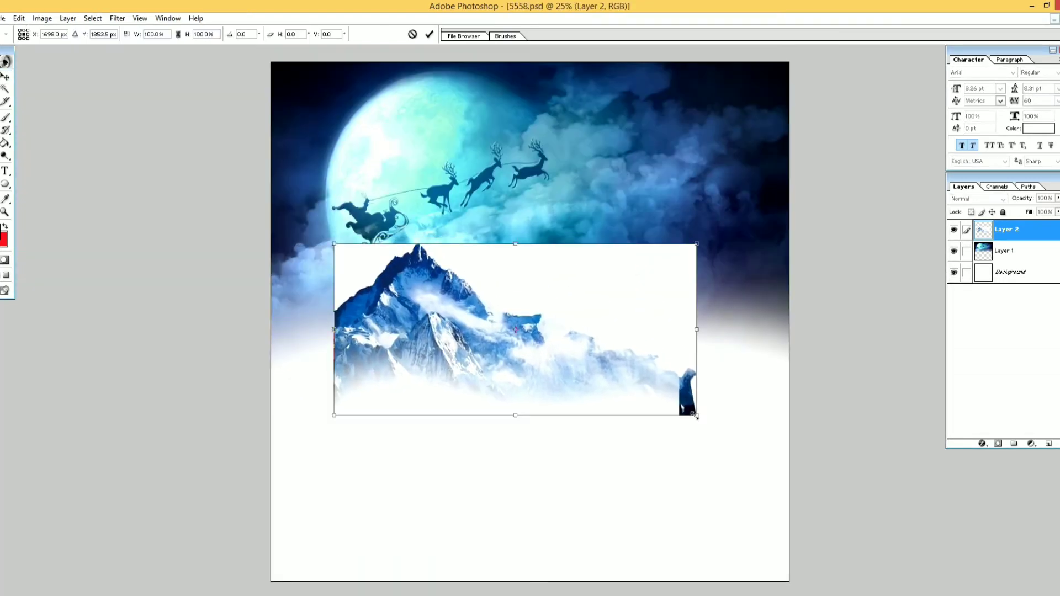
drag(693, 415, 778, 479)
drag(690, 406, 718, 448)
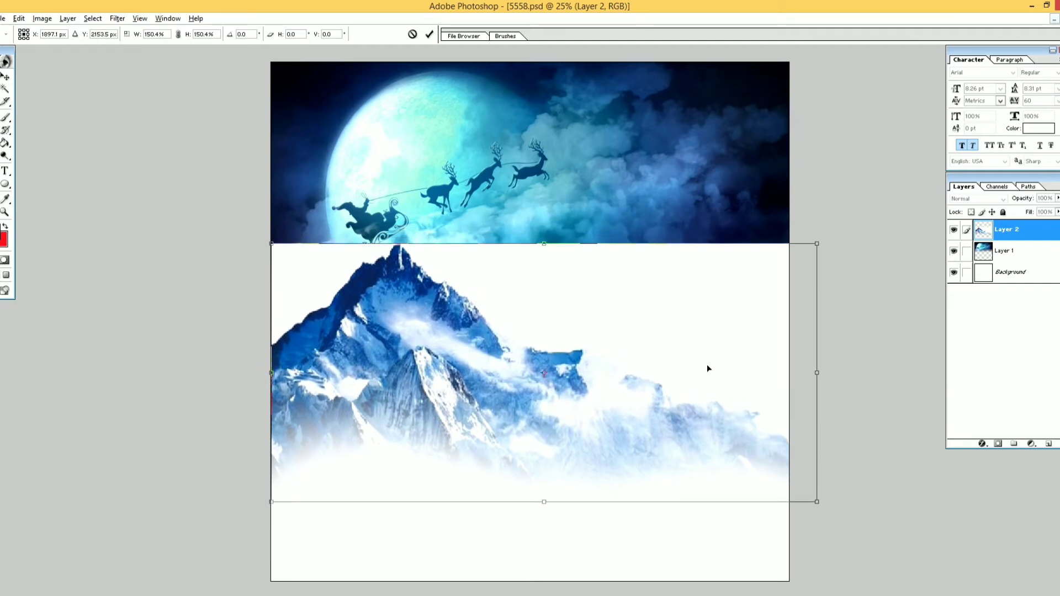
key(alt+minus)
key(Return)
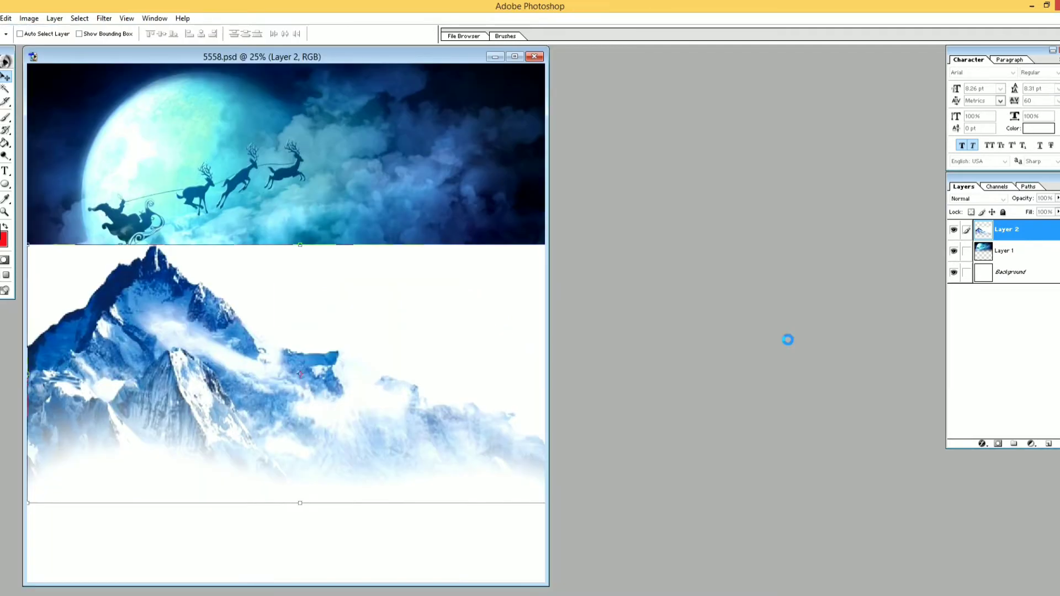
click(514, 56)
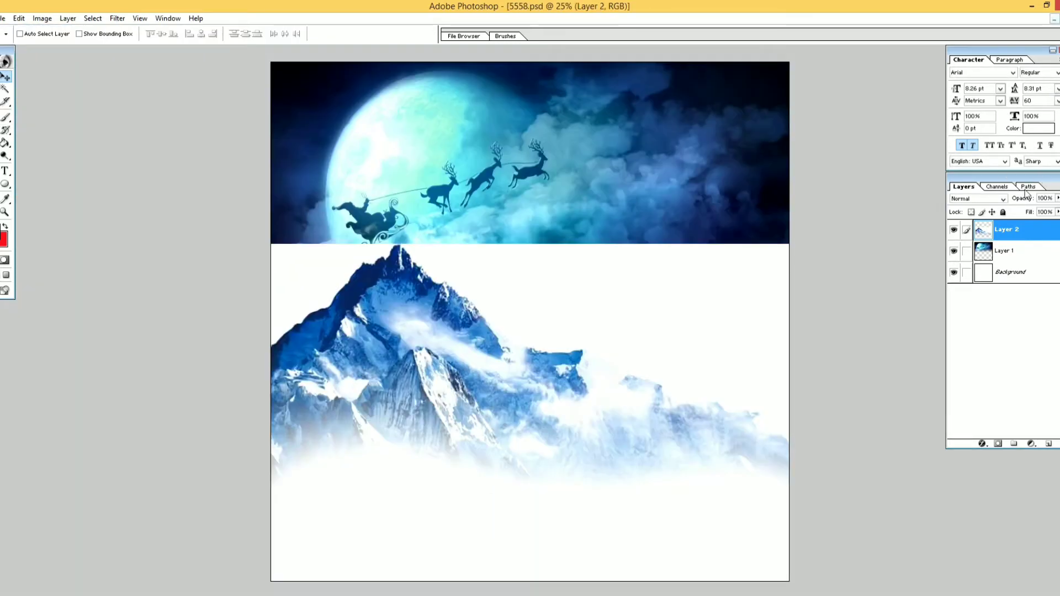
- Set the mountain layer's blend mode to Multiply
click(1003, 199)
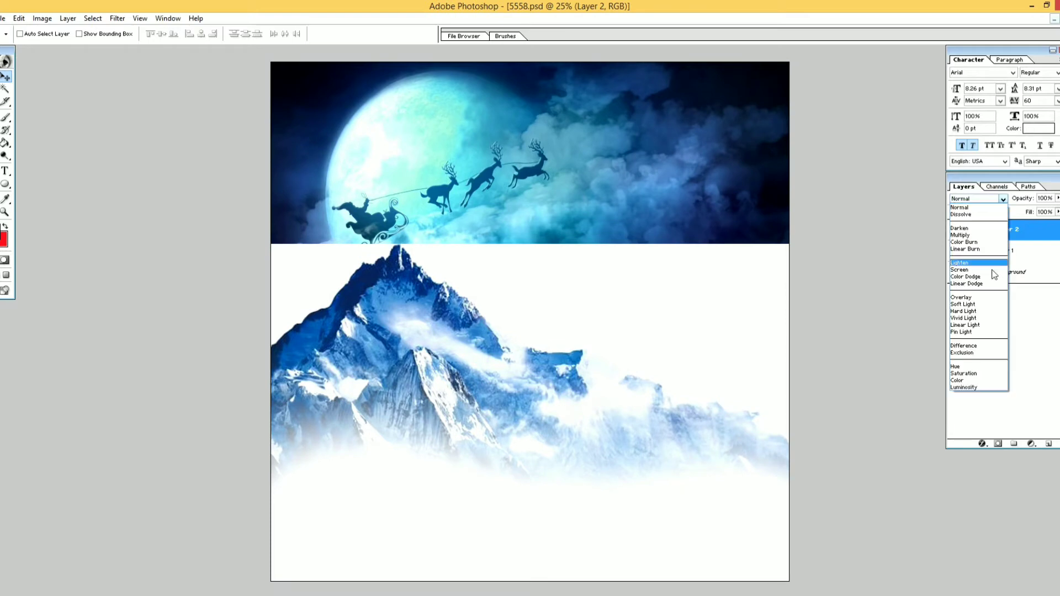
click(977, 239)
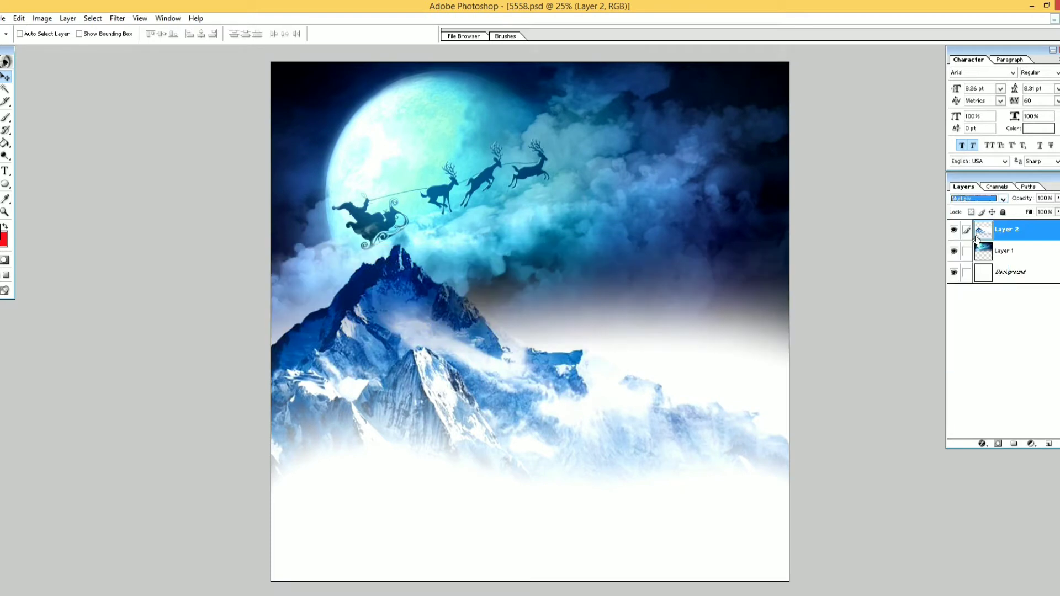
click(384, 324)
- Copy Santa and the Christmas tree into the poster and close their source file
key(alt+Tab)
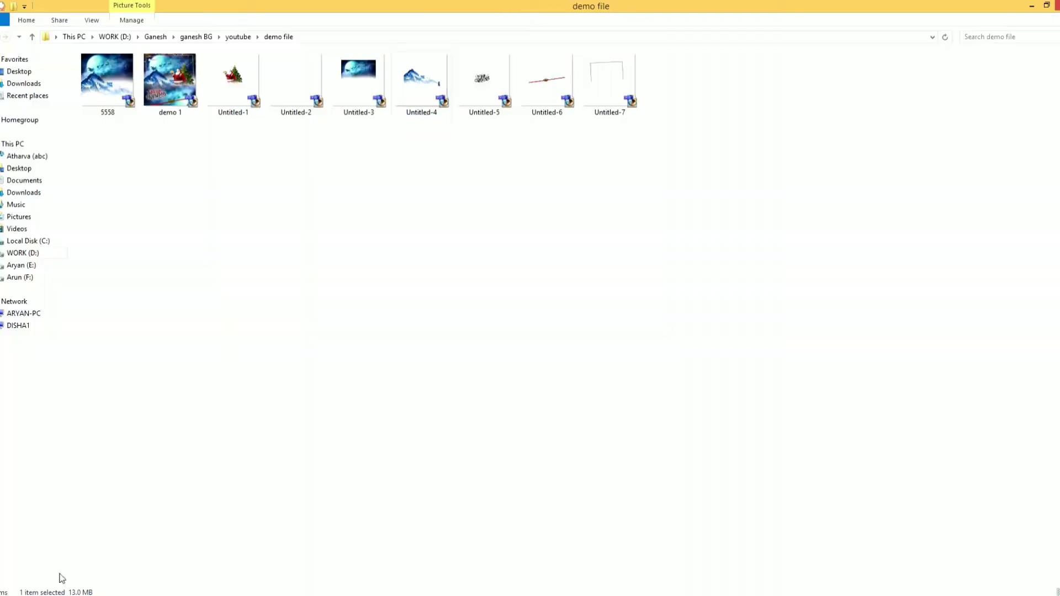
key(alt+Tab)
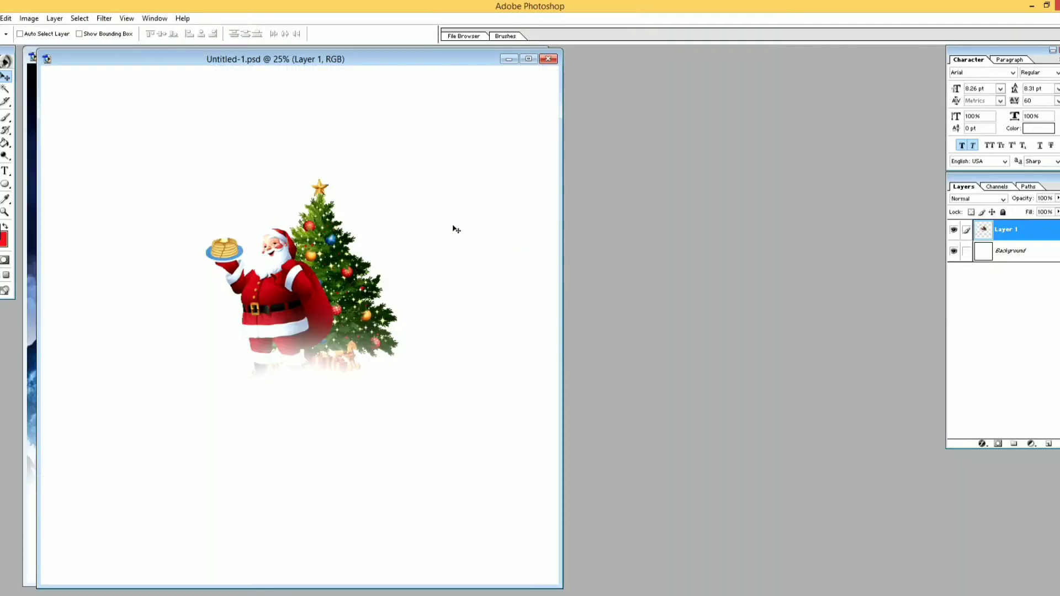
drag(321, 59, 667, 106)
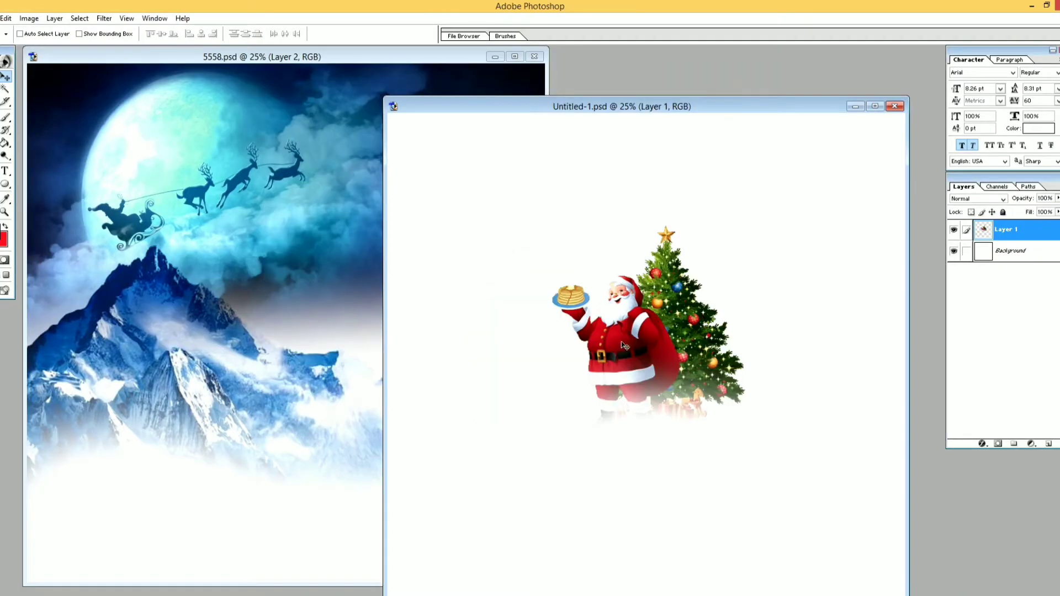
mouse_move(625, 390)
mouse_down()
mouse_move(688, 348)
mouse_move(332, 292)
mouse_move(410, 307)
mouse_up()
click(900, 114)
click(895, 106)
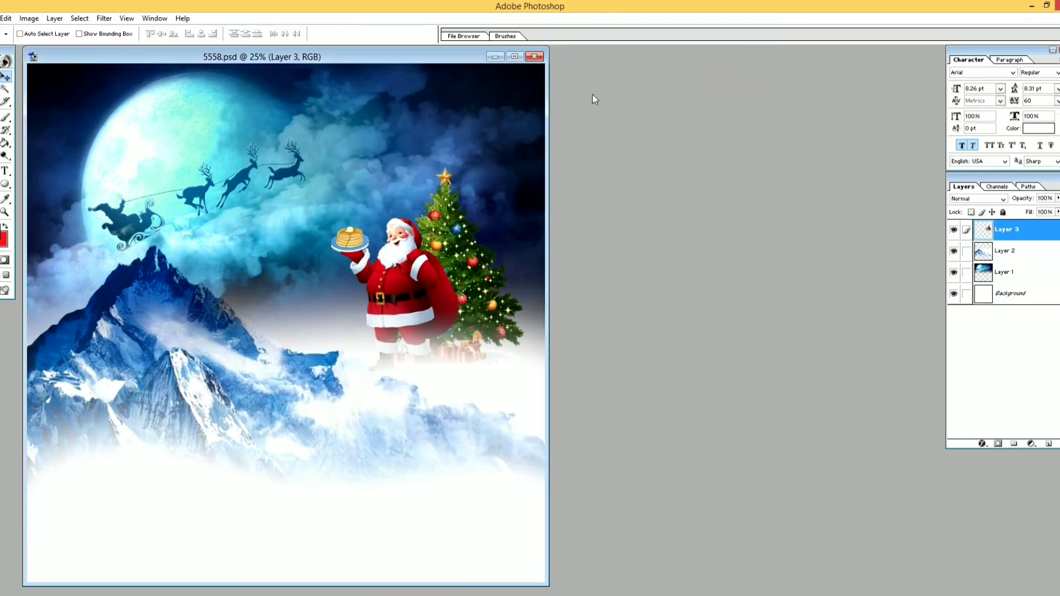
click(514, 56)
- Enlarge Santa and the tree to about 133% on the right side
key(ctrl+t)
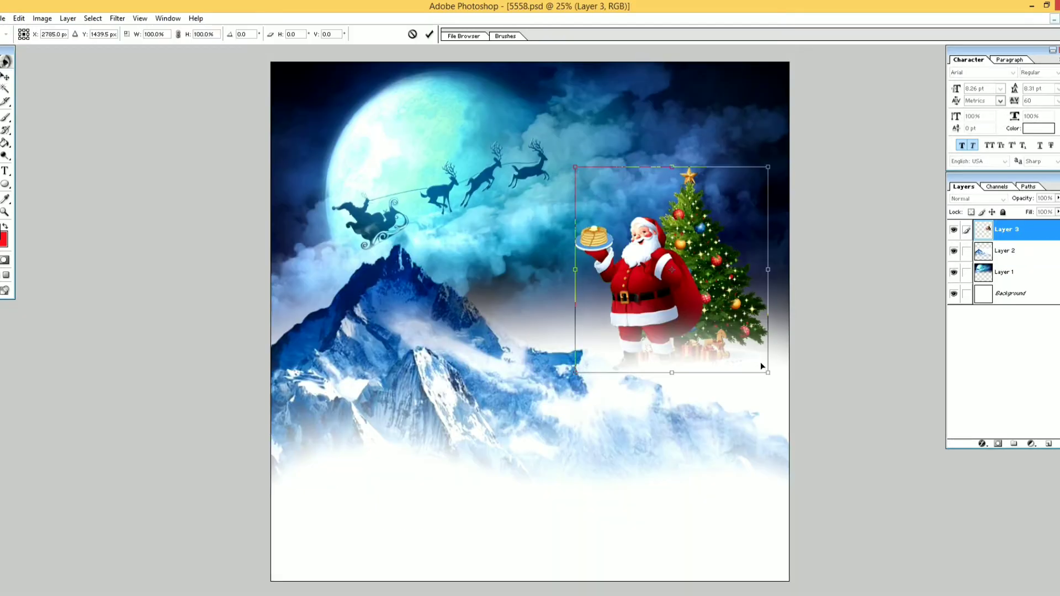
mouse_move(764, 367)
mouse_down()
mouse_move(782, 437)
mouse_move(752, 410)
mouse_up()
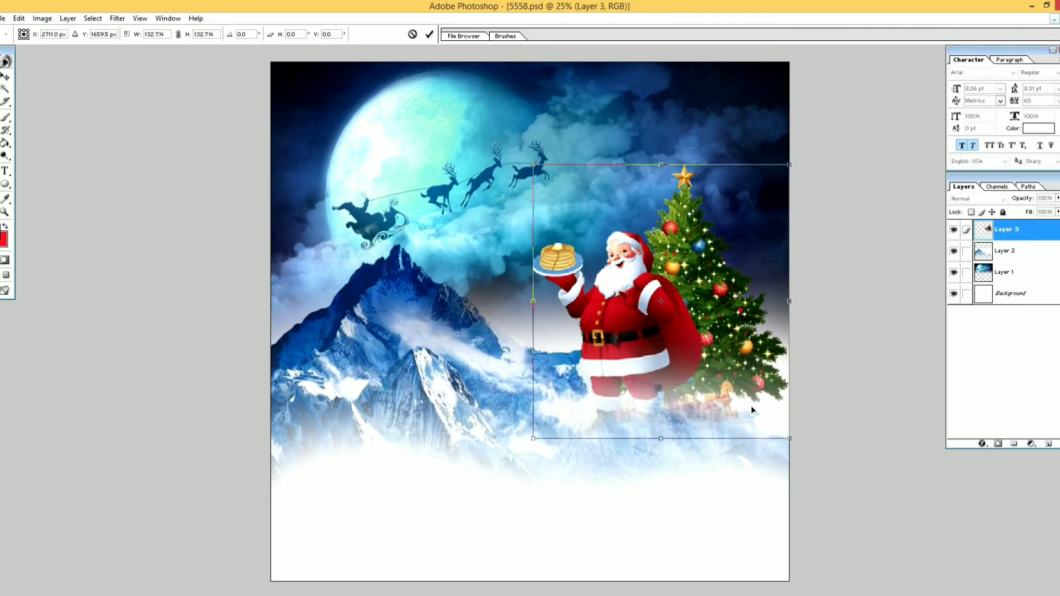
key(Return)
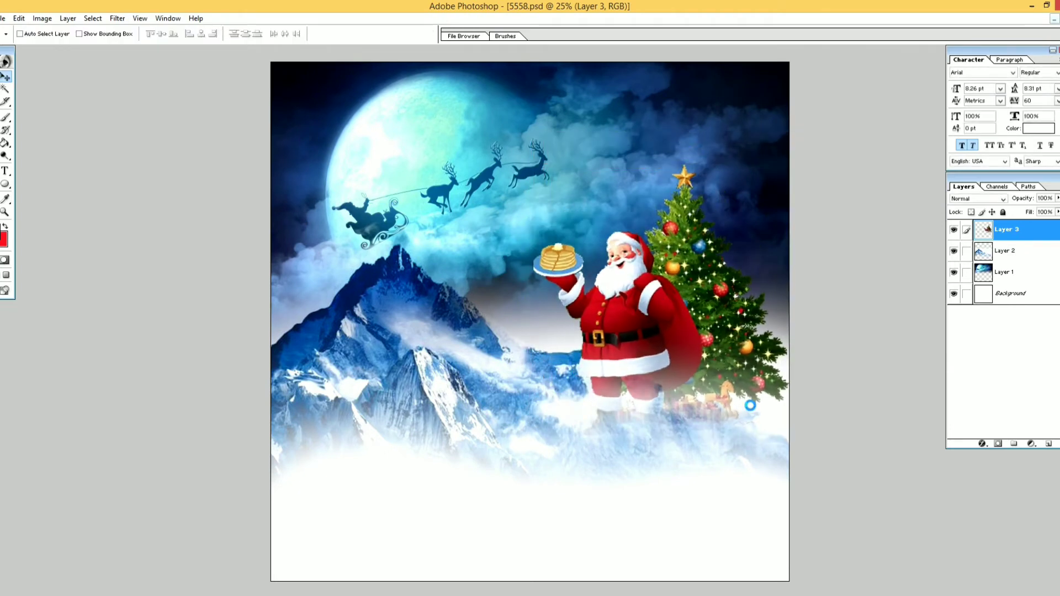
- Duplicate the moonlit sky layer and bring the copy to the top
right_click(703, 106)
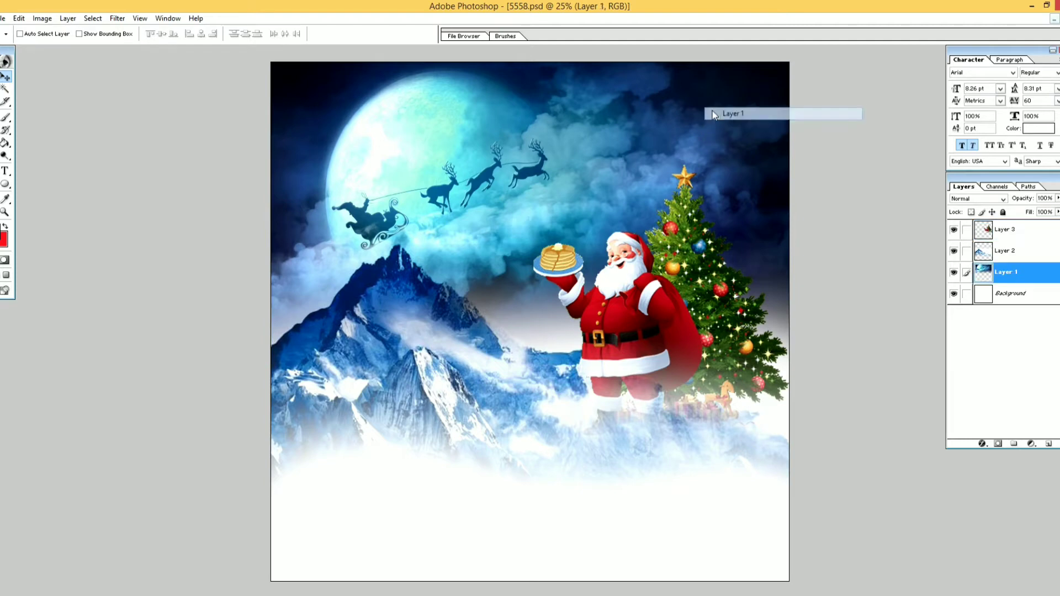
click(717, 113)
key(ctrl+j)
key(ctrl+shift+bracketright)
- Flip the sky copy horizontally and vertically, undoing an accidental 90° rotation
key(ctrl+t)
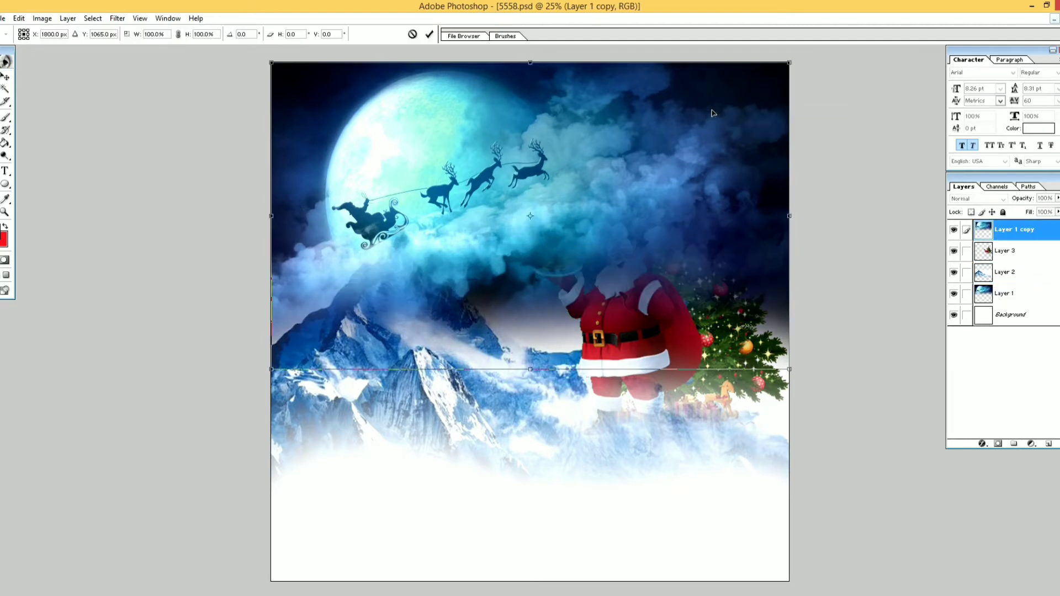
right_click(711, 111)
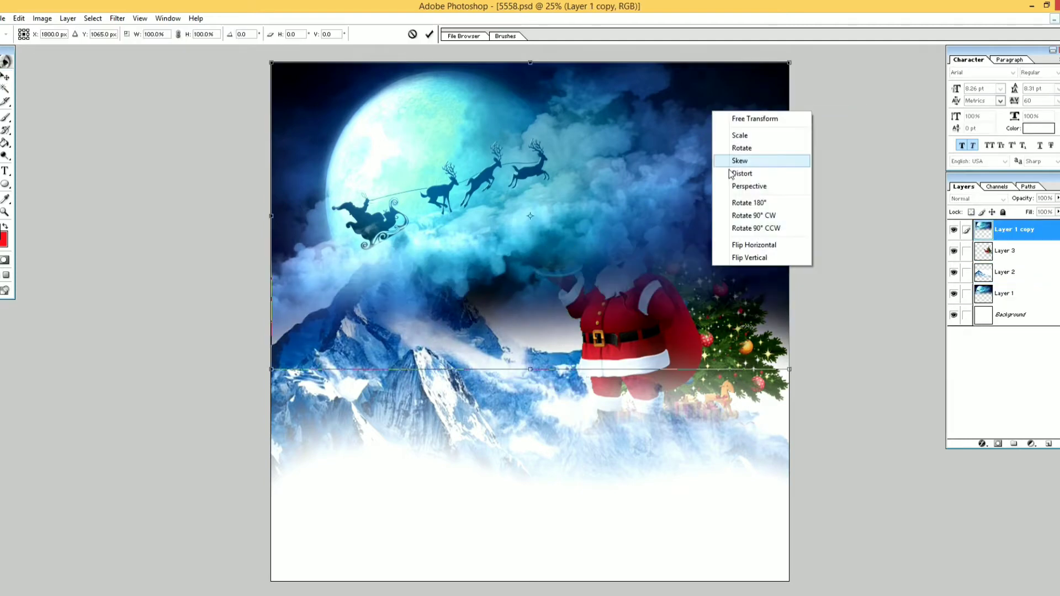
click(746, 215)
right_click(657, 214)
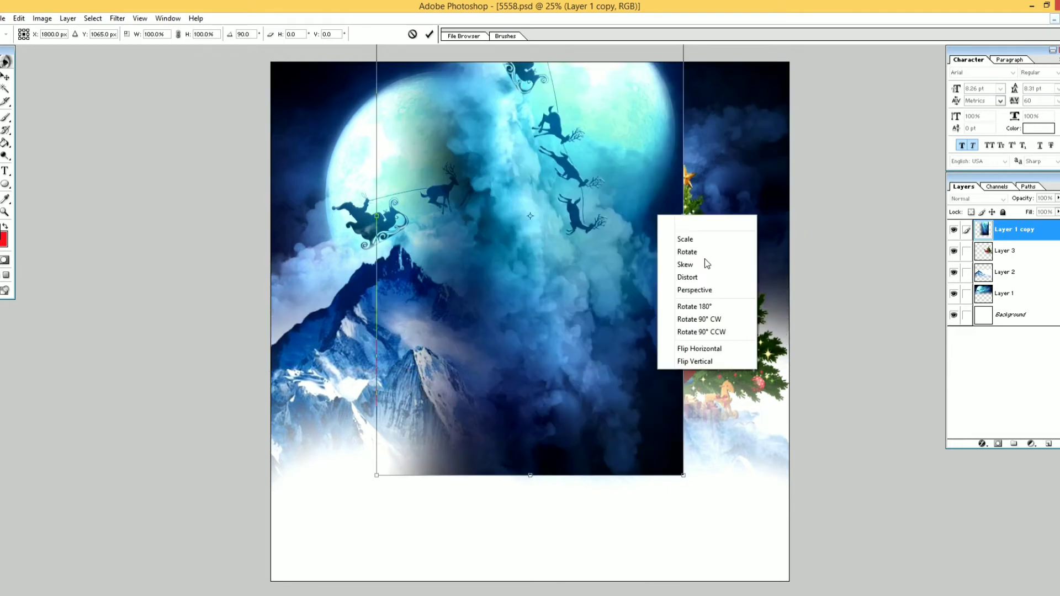
click(693, 331)
right_click(685, 228)
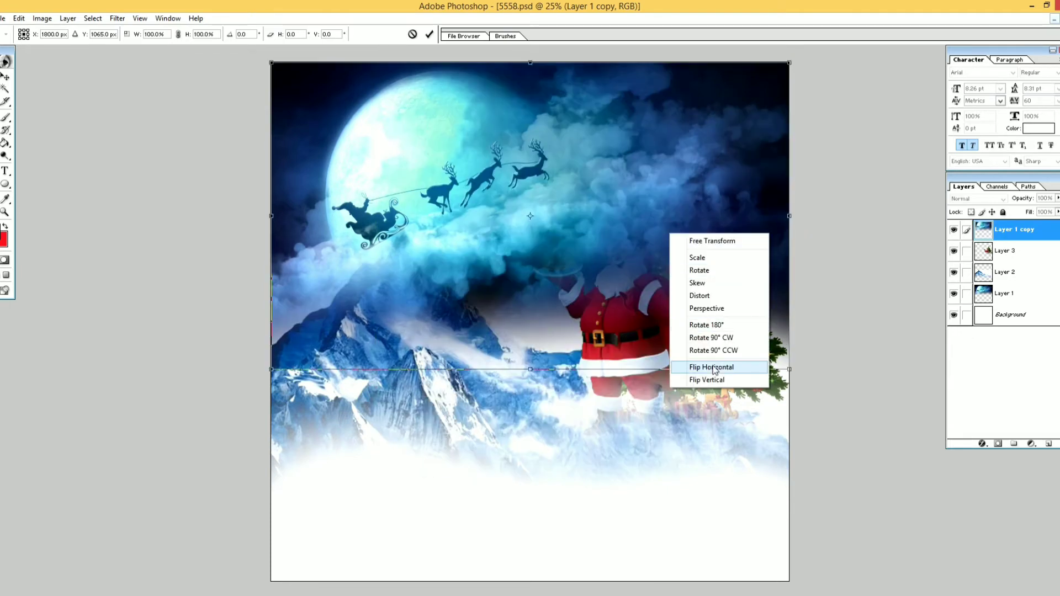
click(732, 359)
right_click(692, 224)
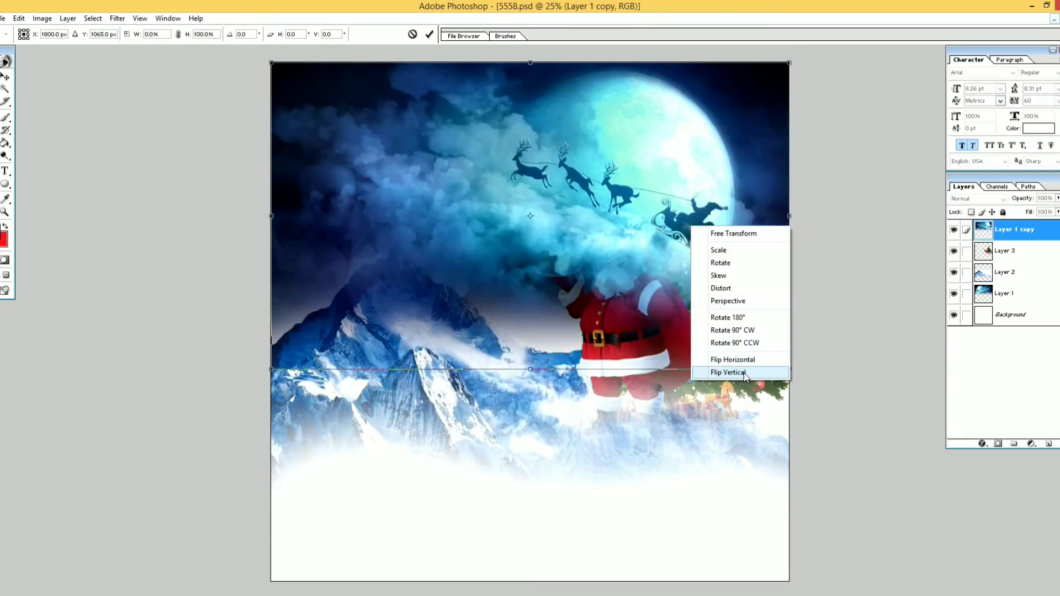
click(745, 369)
- Move the flipped sky into the lower half and send it behind the other layers
drag(738, 227, 744, 433)
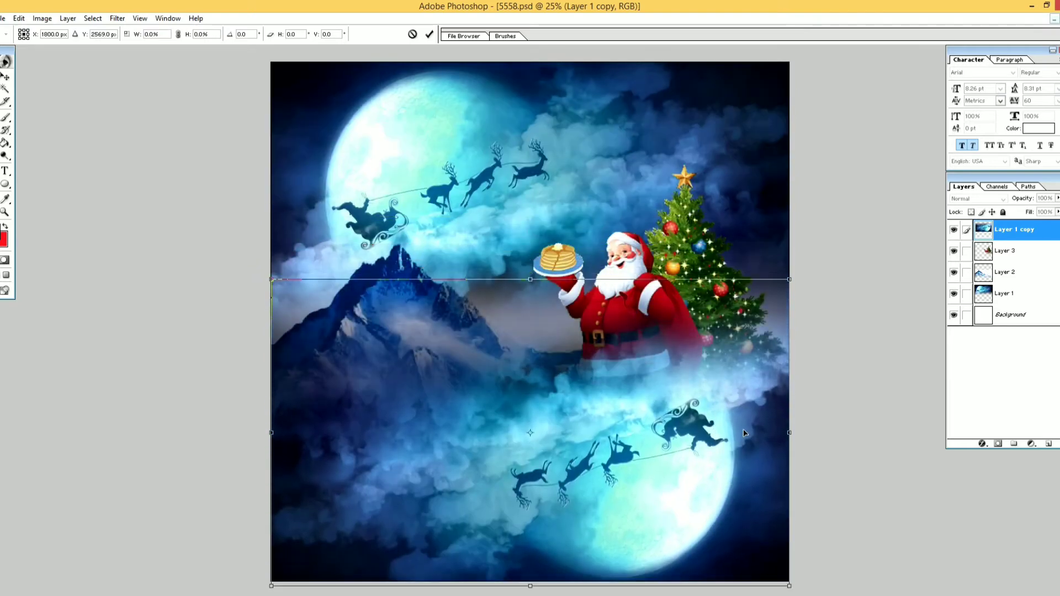
key(Return)
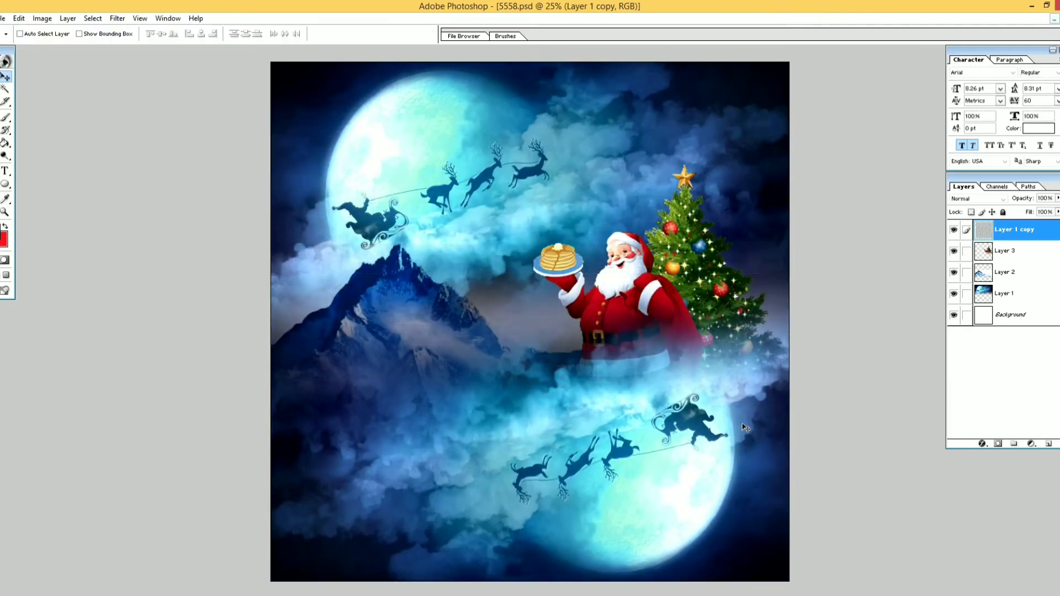
key(ctrl+bracketleft)
key(ctrl+bracketleft)
key(ctrl+bracketleft)
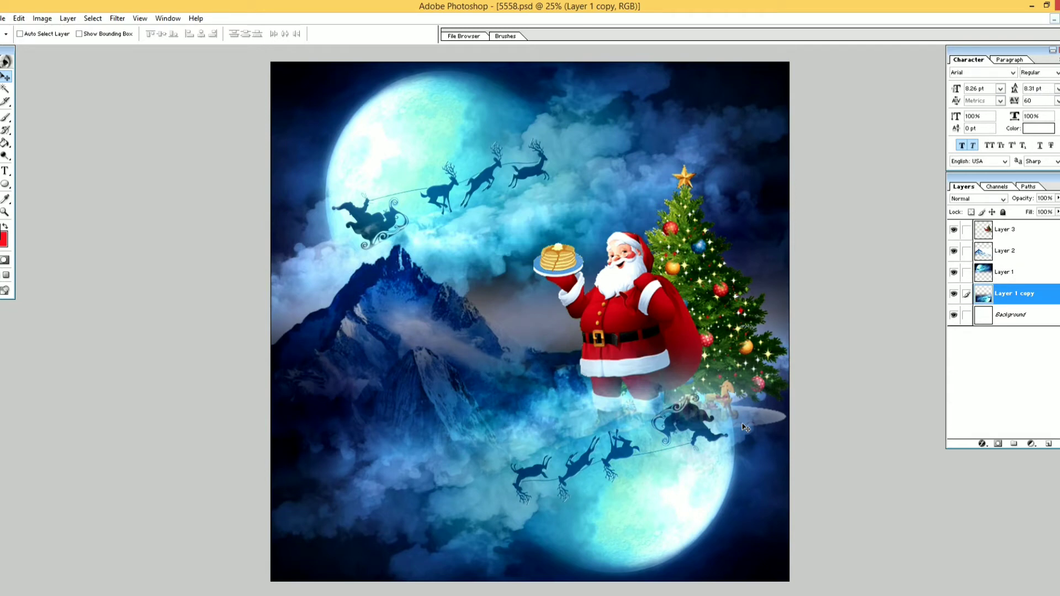
- Apply a Gaussian Blur to the flipped sky copy, then open the Untitled-5 text file
click(117, 18)
mouse_move(133, 103)
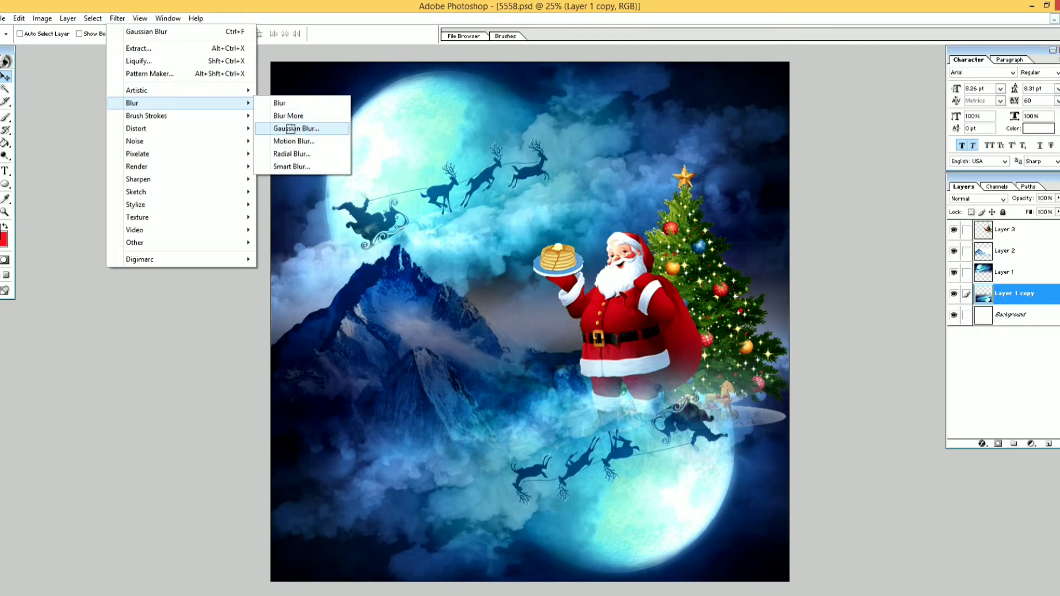
click(293, 128)
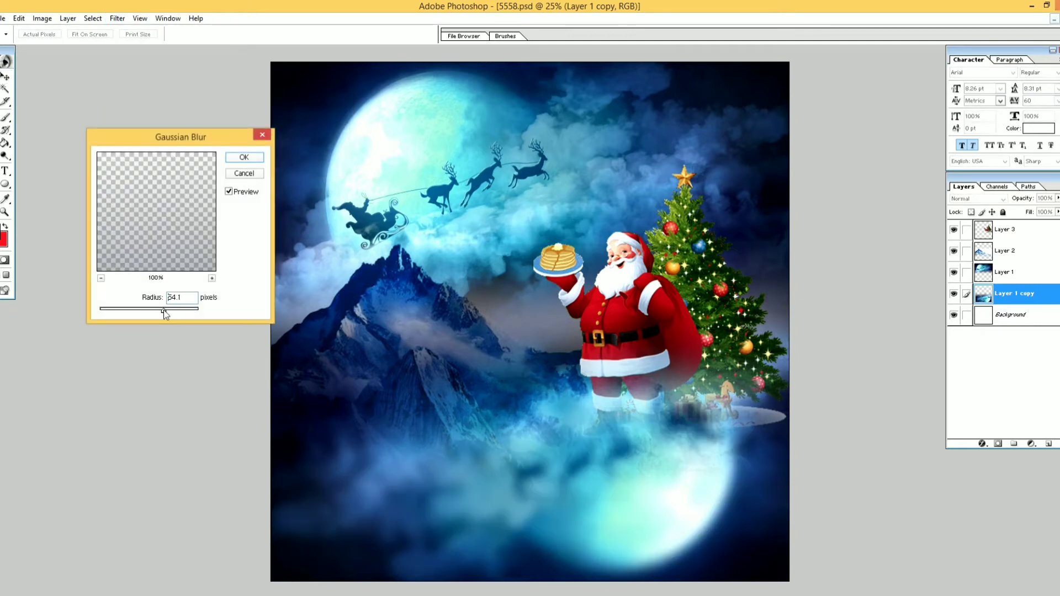
click(244, 160)
key(v)
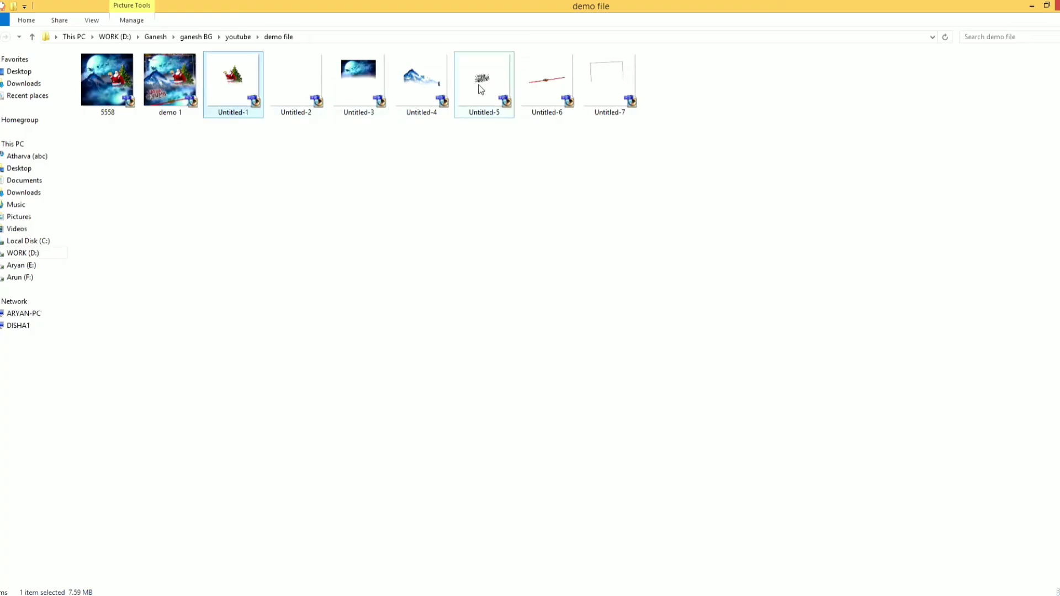
double_click(496, 81)
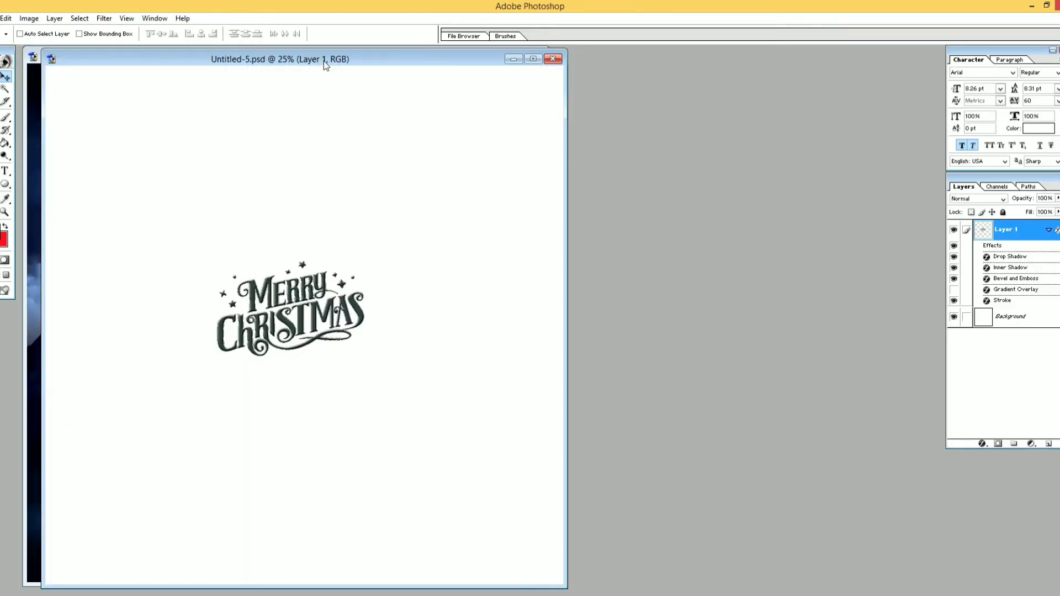
- Copy the Merry Christmas text into the poster's lower-left, on top of the stack
drag(324, 61, 776, 58)
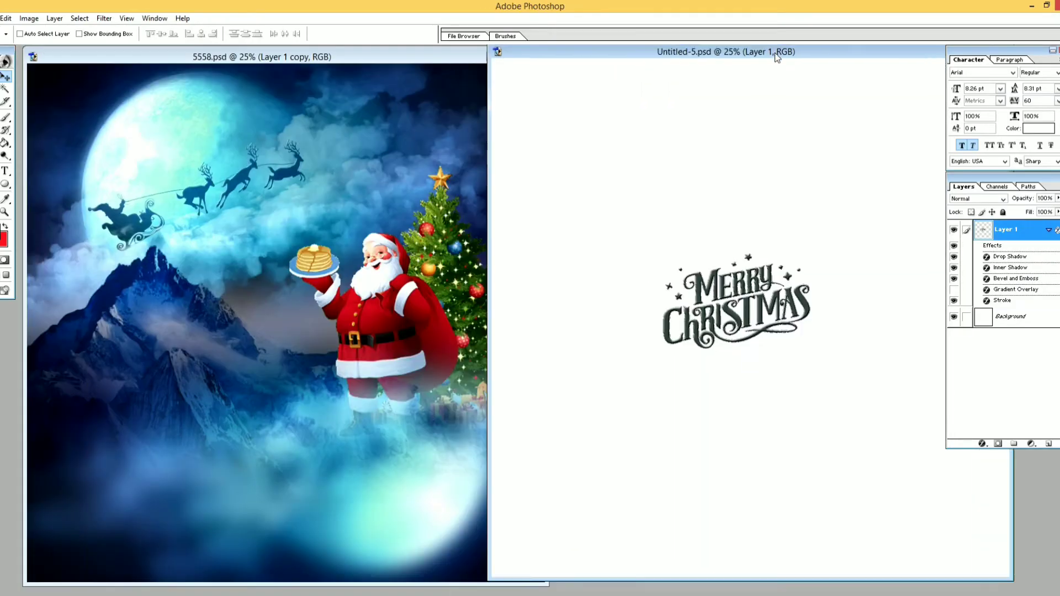
drag(715, 271, 300, 295)
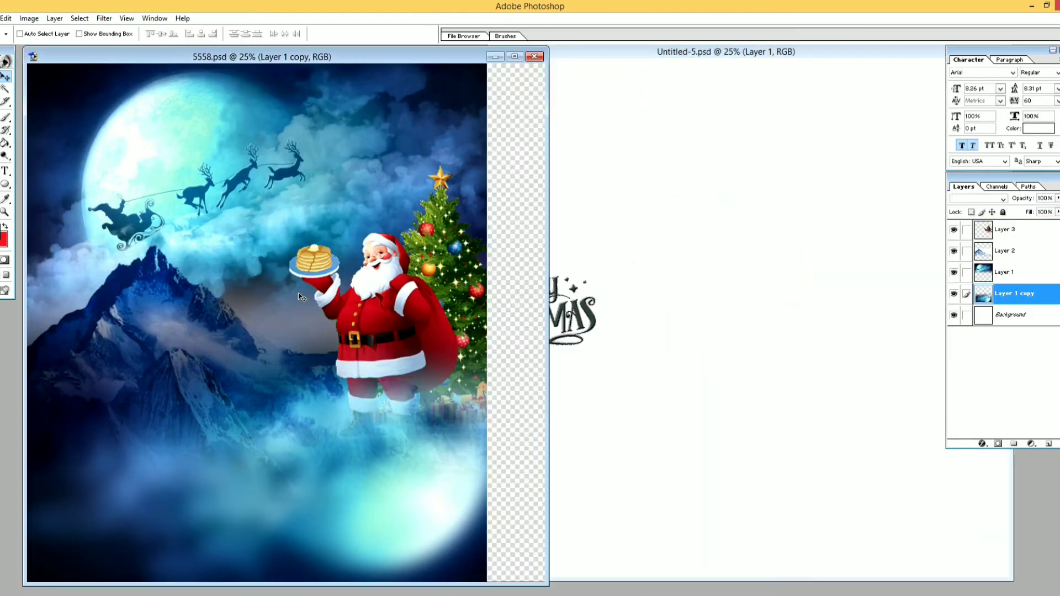
drag(285, 338, 131, 459)
key(ctrl+shift+bracketright)
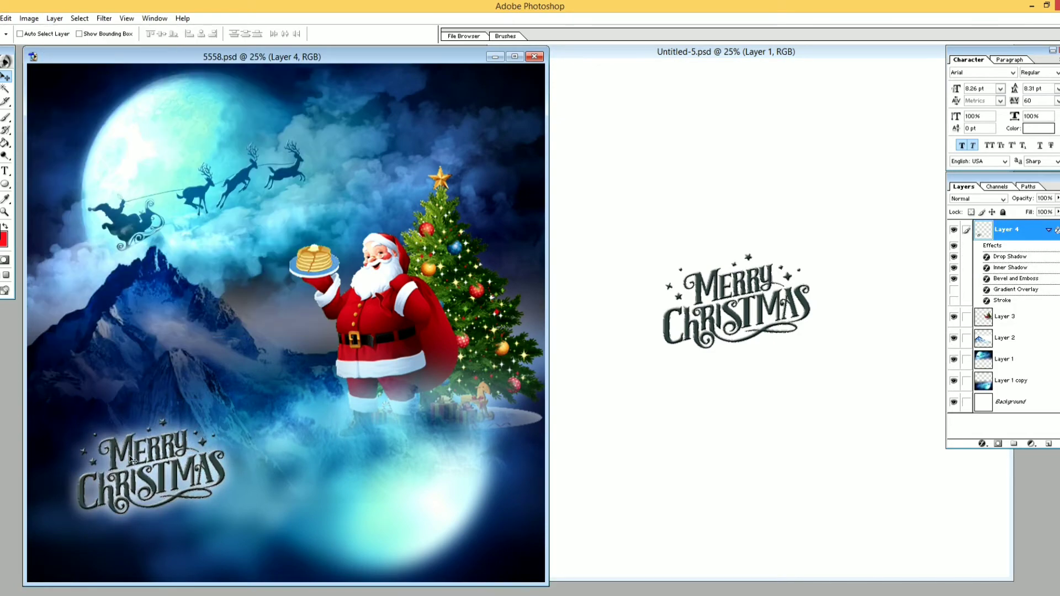
- Turn the text red with a Gradient Overlay layer style
double_click(1002, 301)
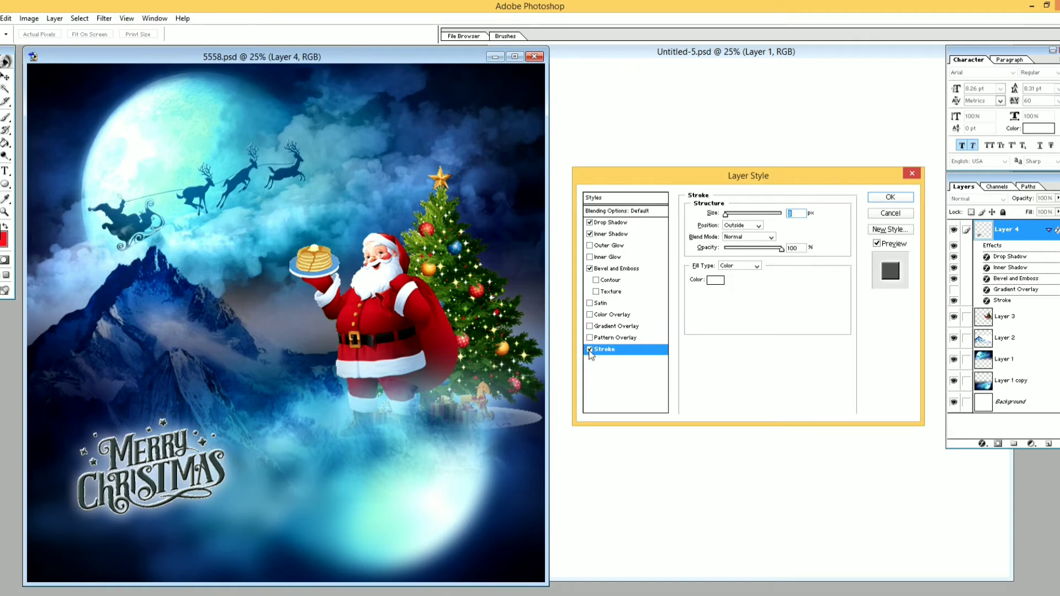
click(607, 327)
click(889, 197)
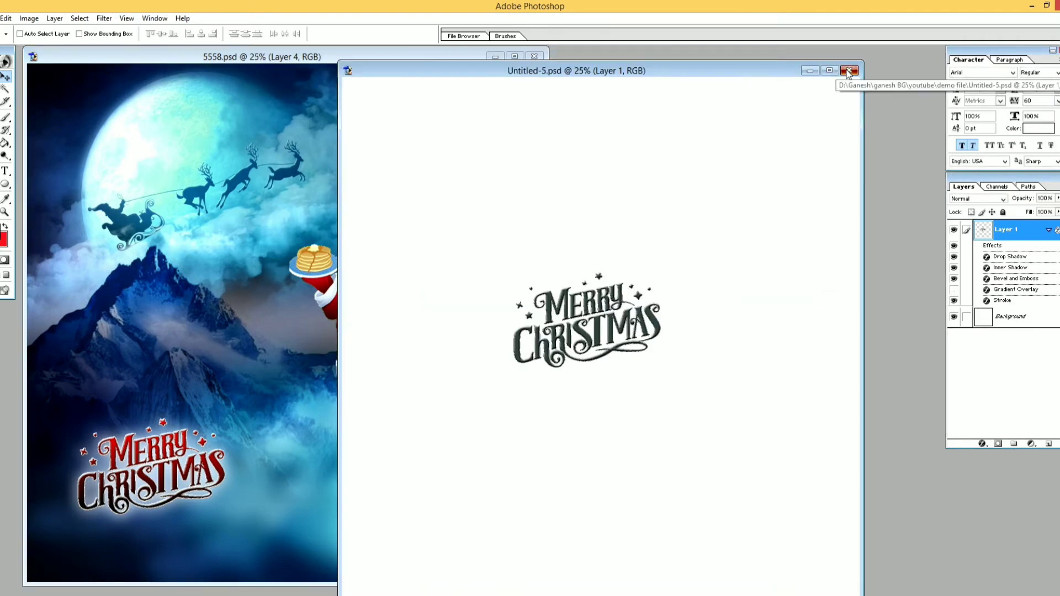
- Close Untitled-5, maximize the poster, and open the Untitled-2 file
click(835, 70)
click(515, 57)
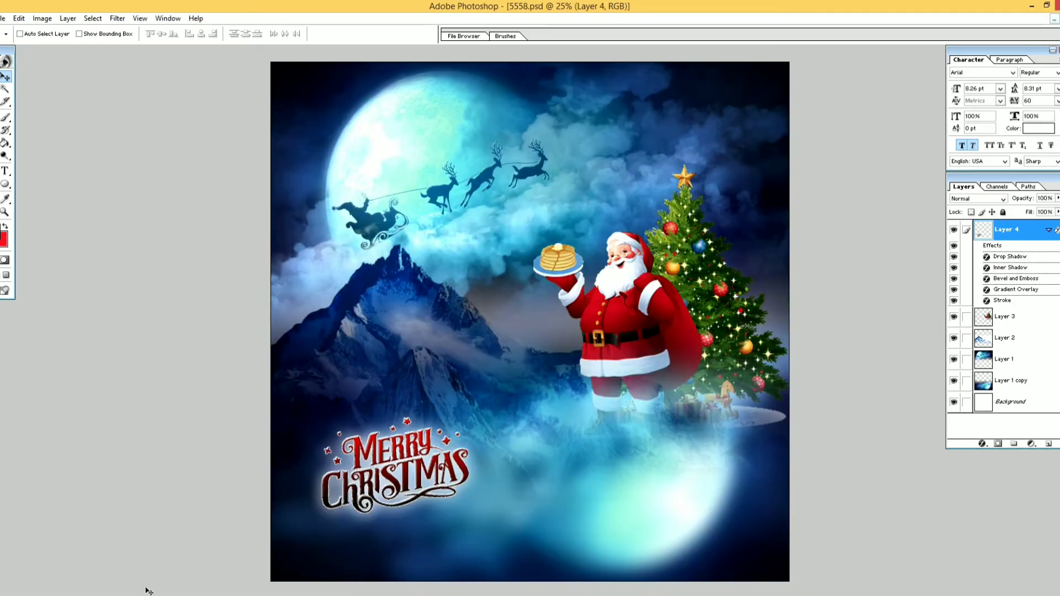
key(alt+Tab)
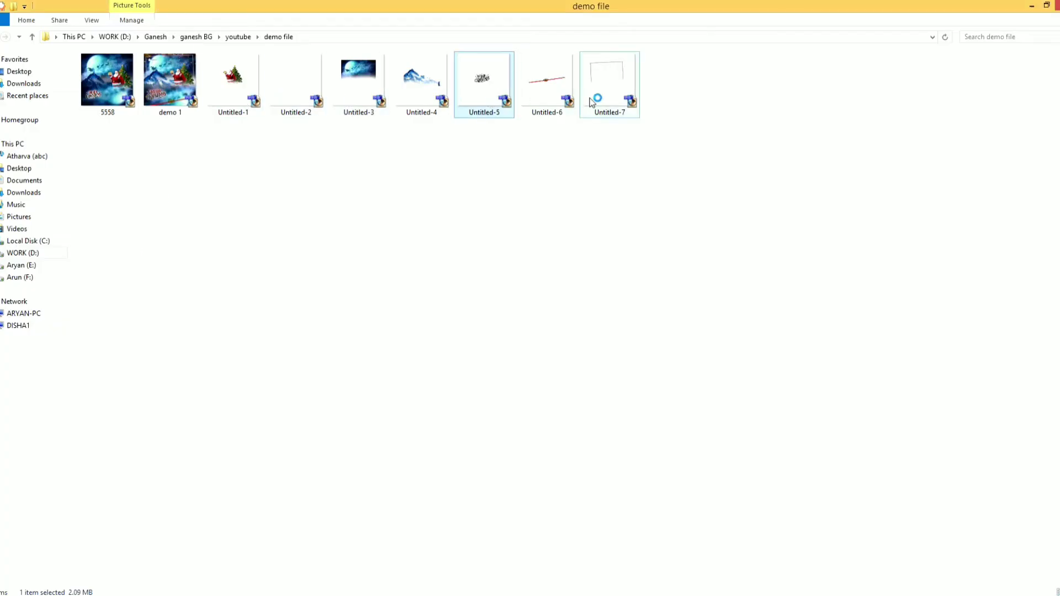
double_click(310, 97)
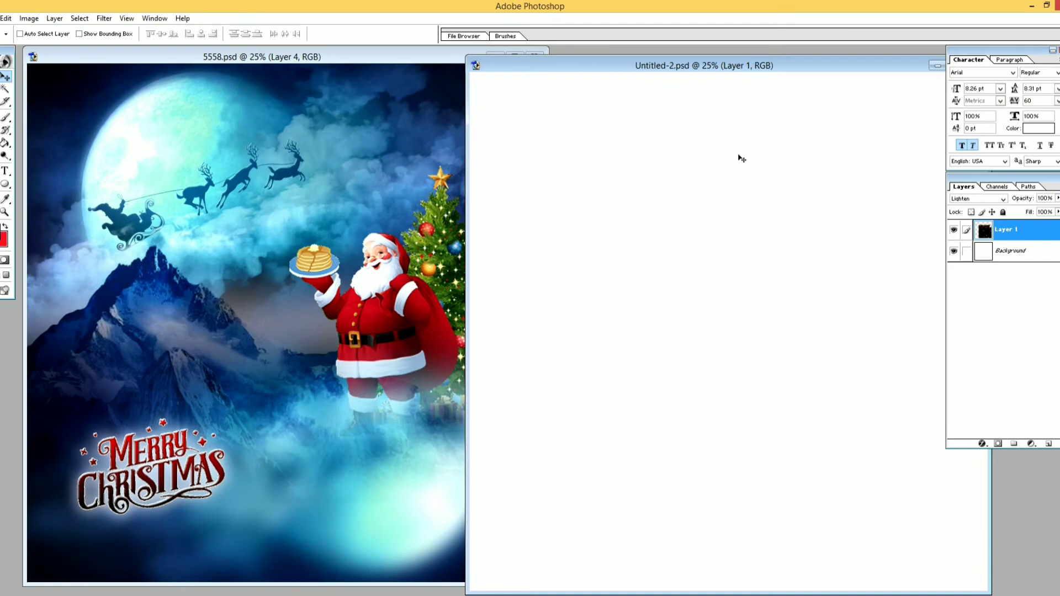
- Copy the bokeh lights from Untitled-2 into the poster and close Untitled-2
drag(741, 159, 359, 185)
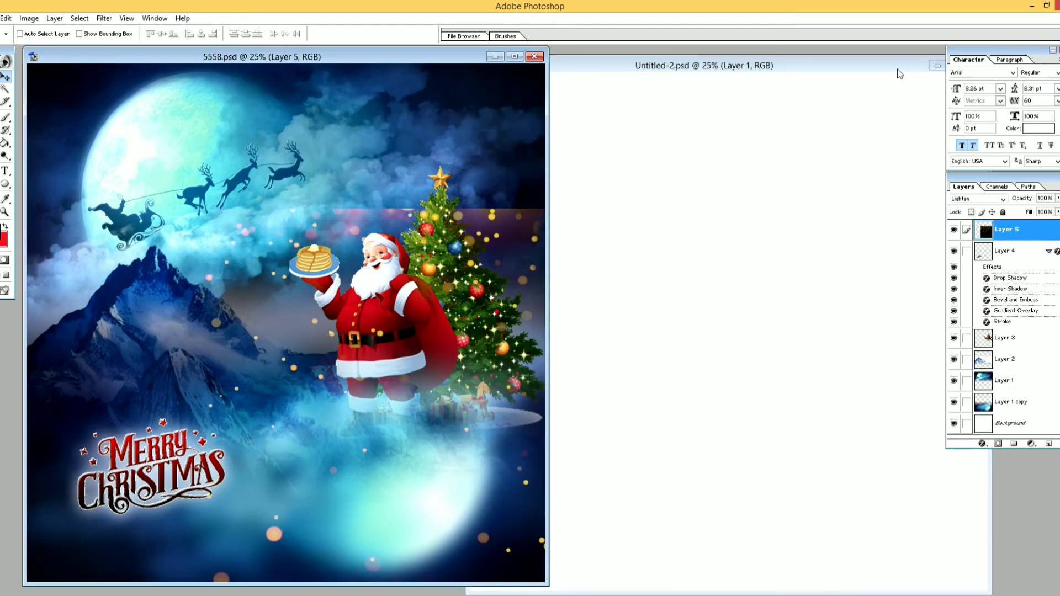
click(898, 70)
click(804, 60)
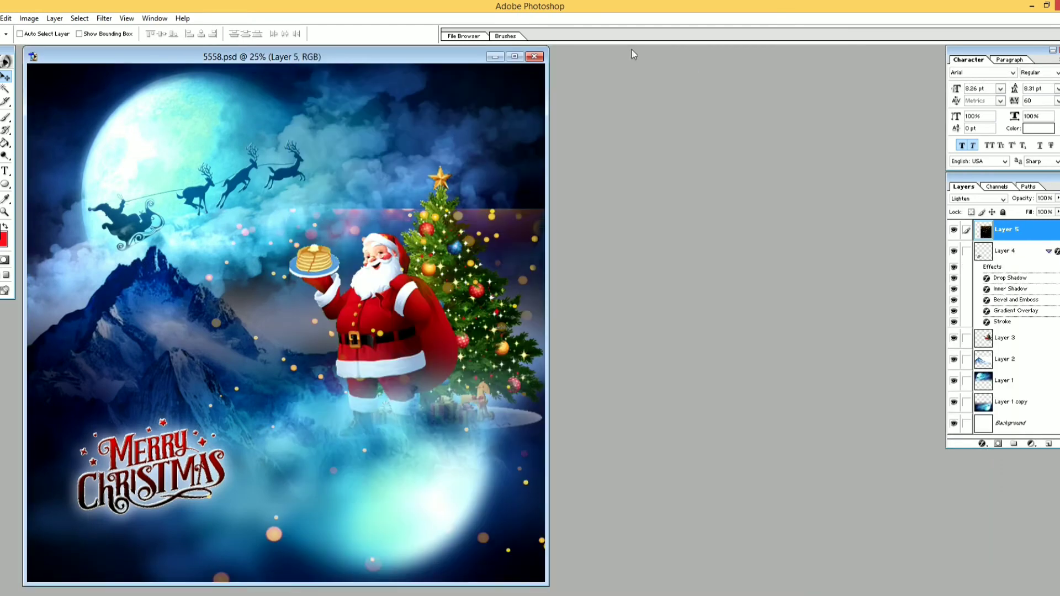
click(514, 57)
- Stretch the bokeh lights over the whole canvas and move the layer beneath Santa and the tree
drag(690, 292, 496, 147)
key(ctrl+t)
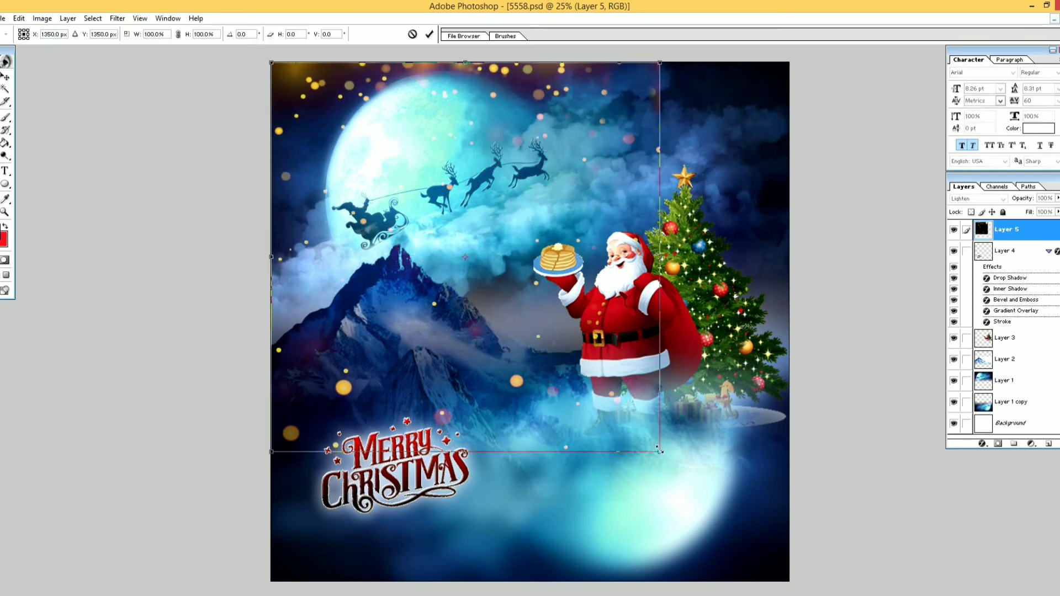
drag(659, 450, 789, 525)
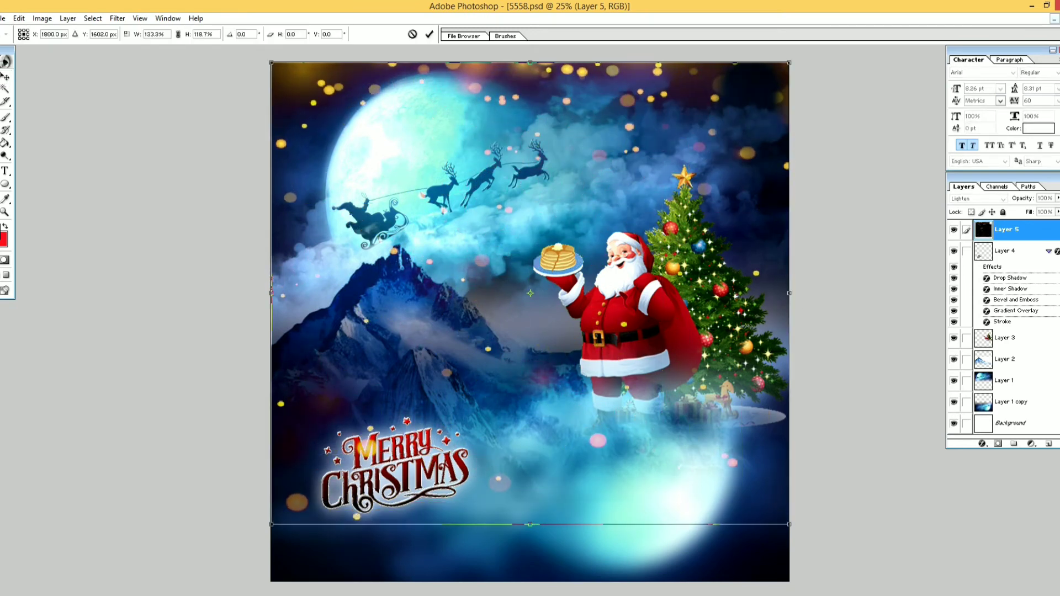
key(Return)
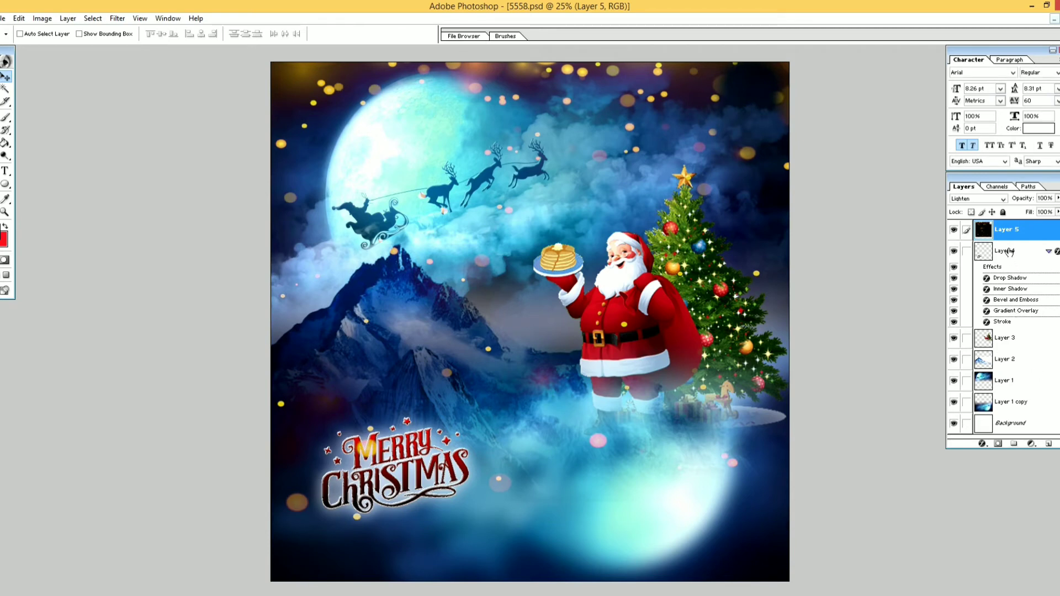
mouse_move(1008, 236)
mouse_down()
mouse_move(1023, 363)
mouse_move(1014, 396)
mouse_move(1008, 352)
mouse_up()
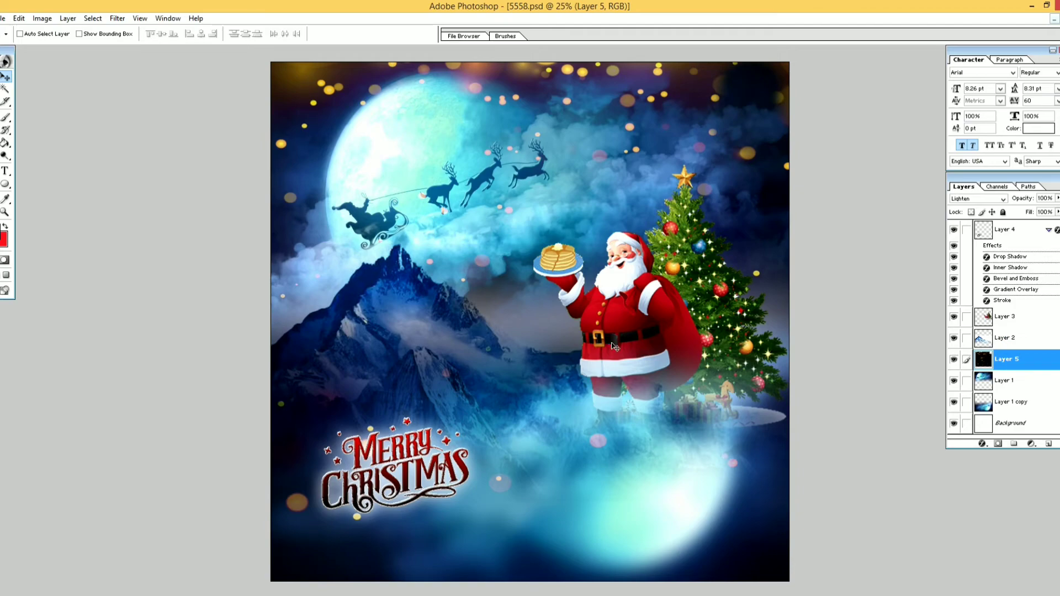
- Open the Untitled-6 ribbon and Untitled-7 frame files in Photoshop
key(alt+Tab)
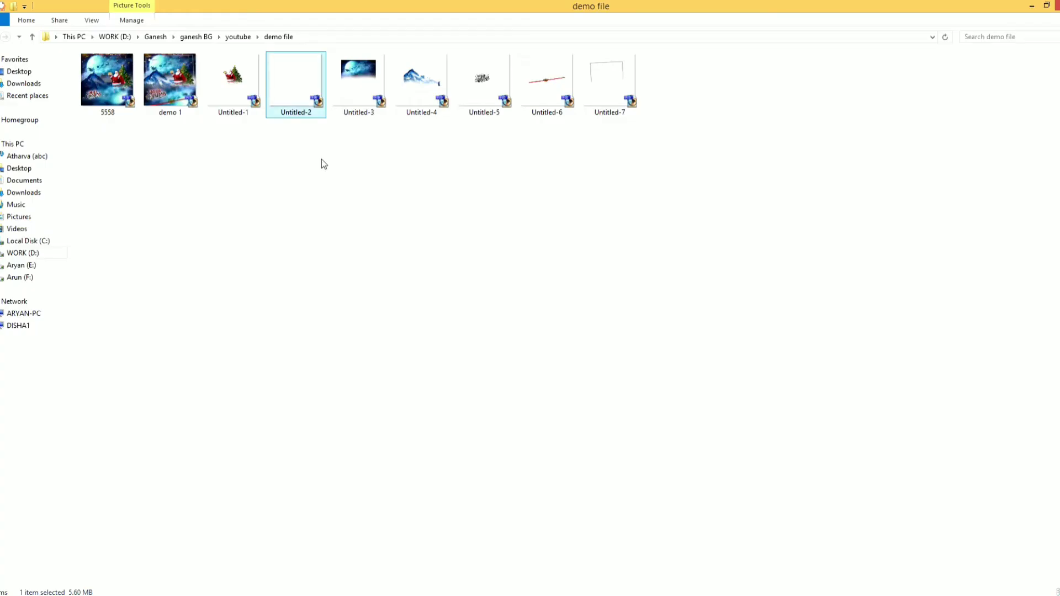
click(527, 92)
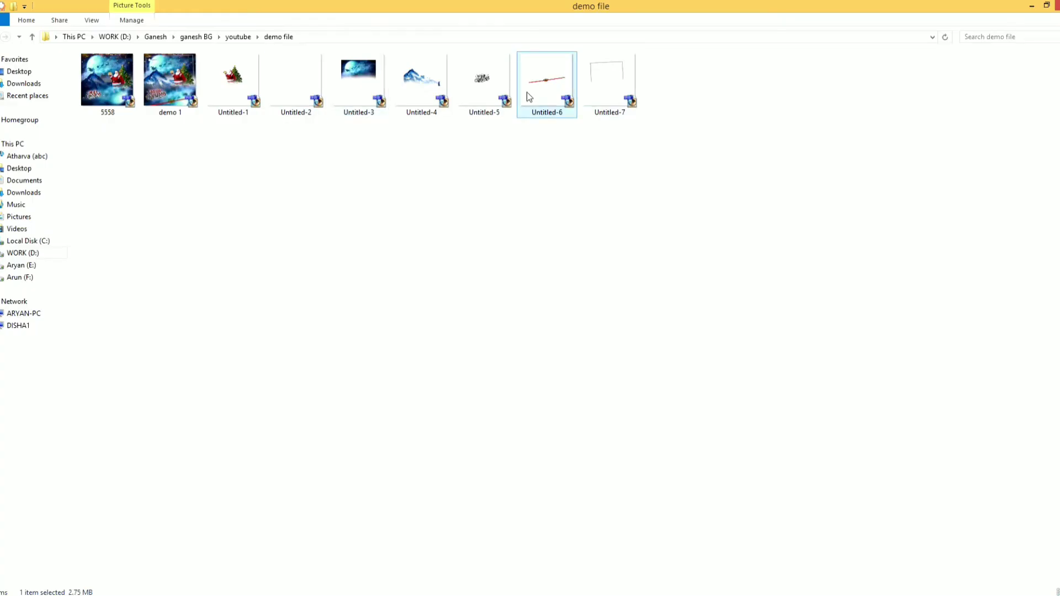
key(shift+Right)
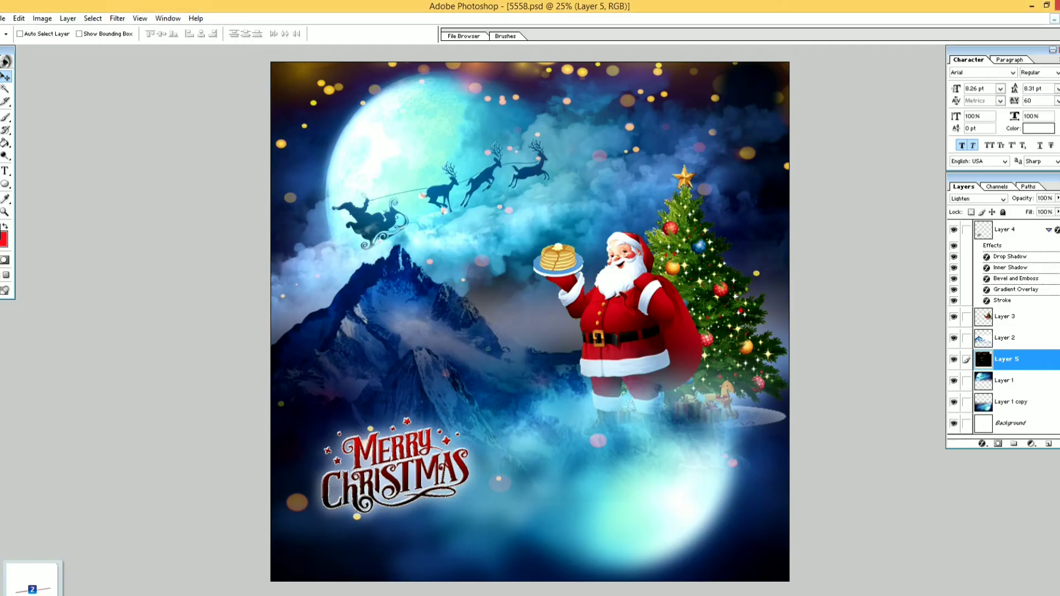
drag(550, 99, 283, 365)
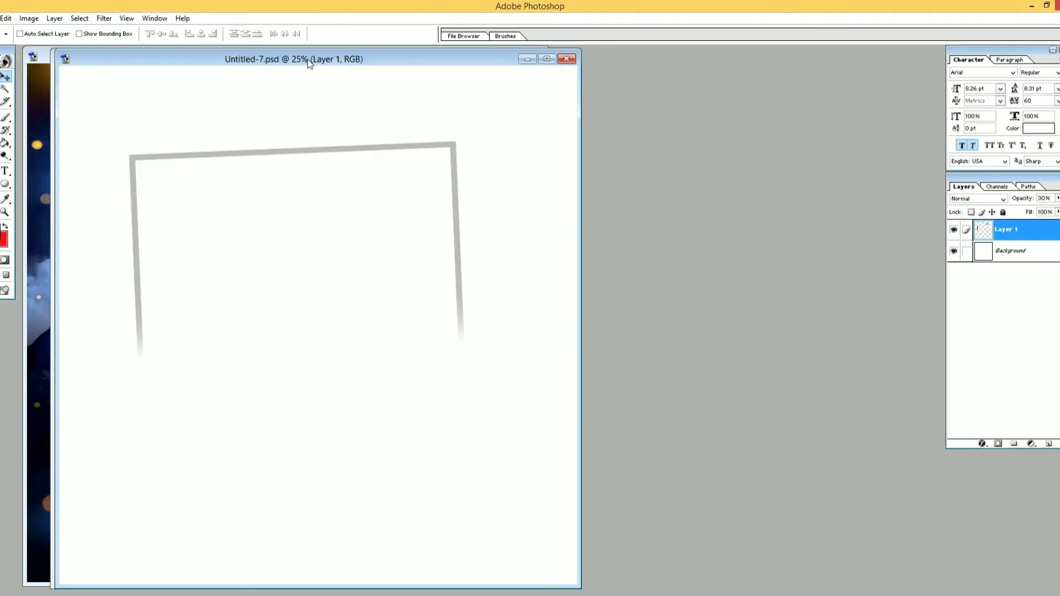
- Copy the red ribbon from Untitled-6 into the poster, close Untitled-6, and bring the ribbon to the top
drag(309, 63, 735, 64)
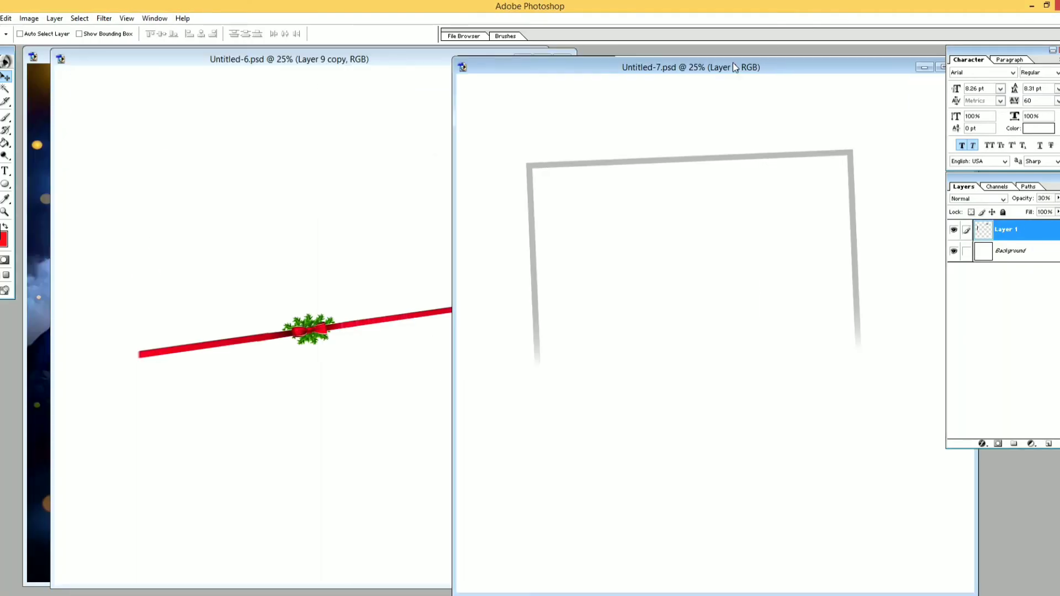
click(393, 77)
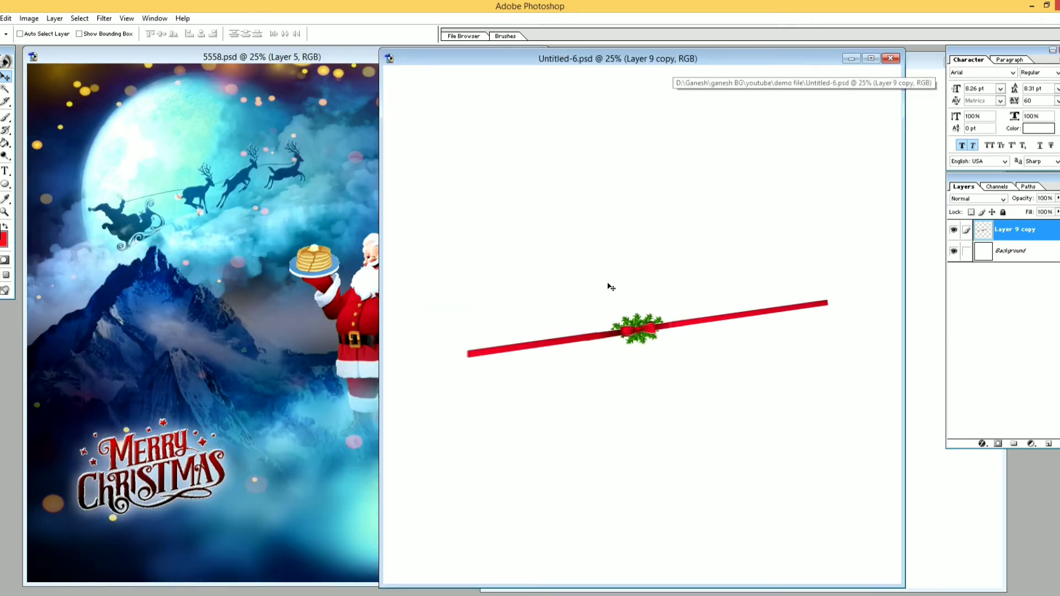
drag(611, 286, 342, 261)
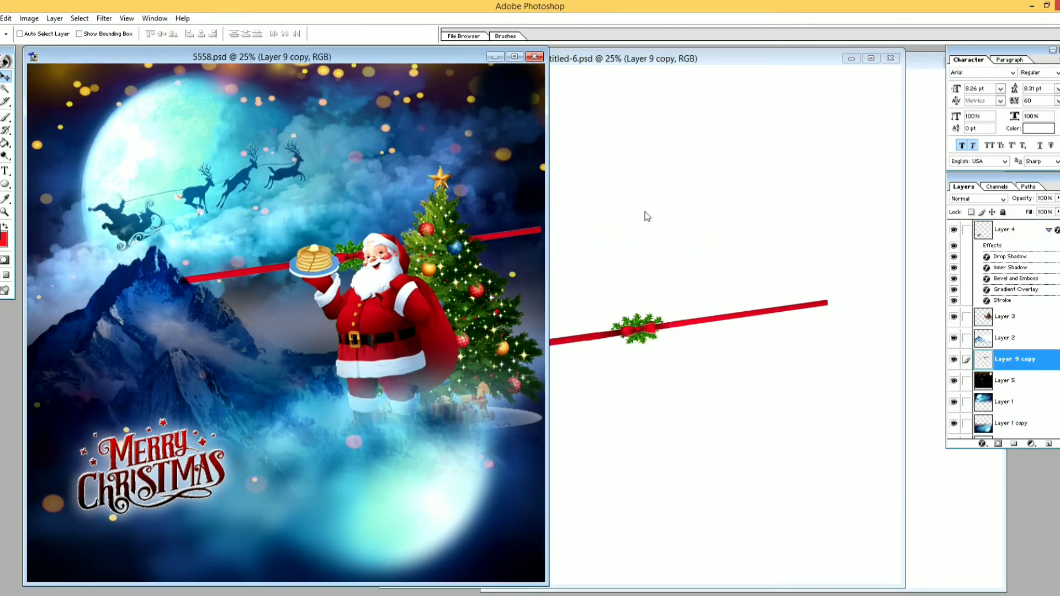
click(647, 216)
click(891, 58)
click(442, 132)
click(515, 56)
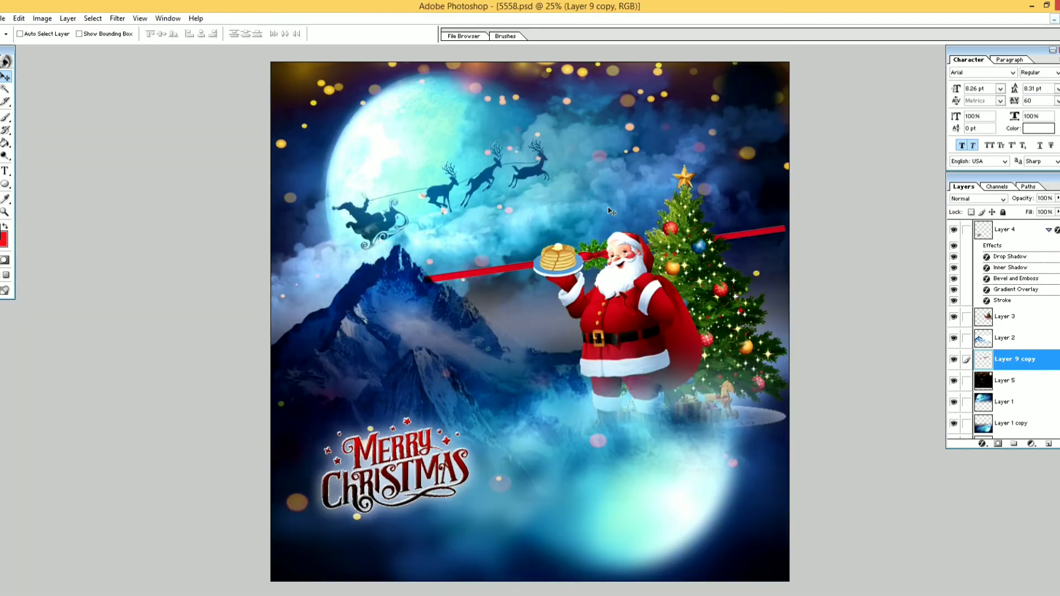
key(ctrl+shift+bracketright)
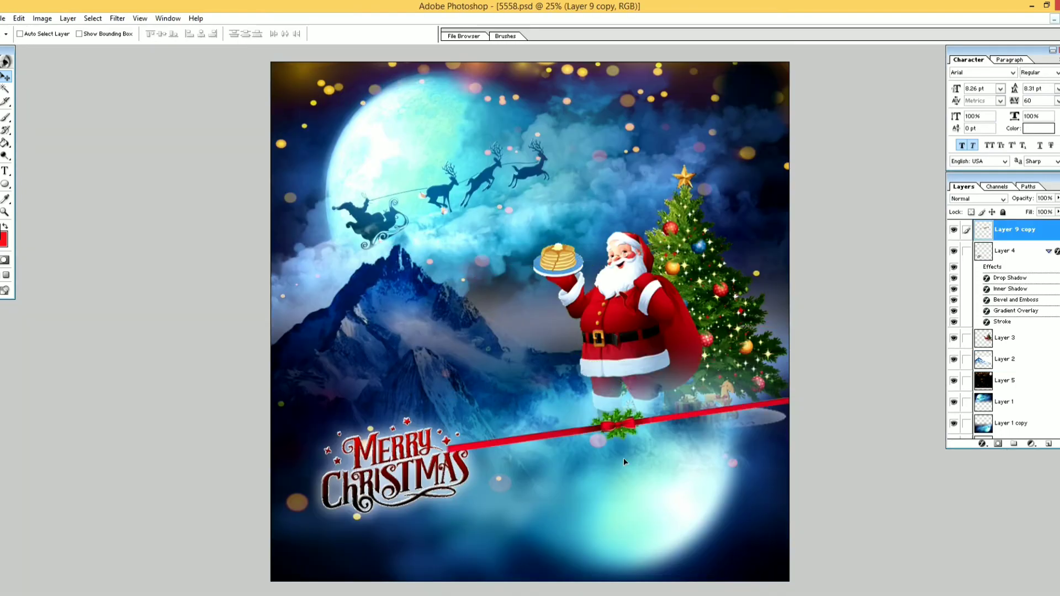
- Tilt the ribbon into a gentle diagonal across the lower poster and commit it
drag(595, 266, 635, 509)
key(ctrl+t)
mouse_move(876, 485)
mouse_down()
mouse_move(867, 451)
mouse_move(826, 471)
mouse_up()
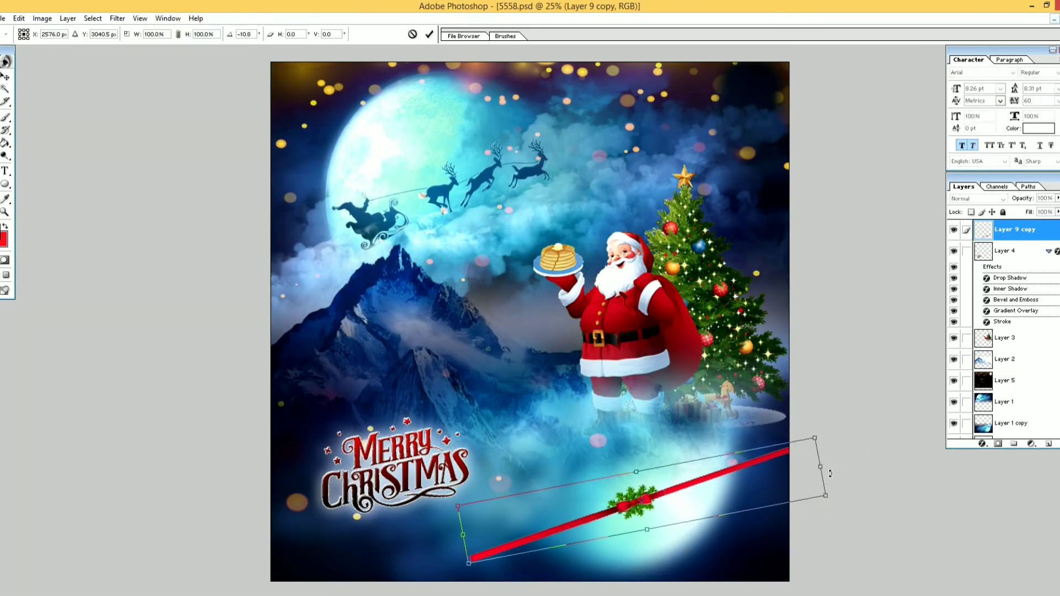
drag(635, 500, 599, 519)
mouse_move(784, 502)
mouse_down()
mouse_move(814, 529)
mouse_move(876, 552)
mouse_up()
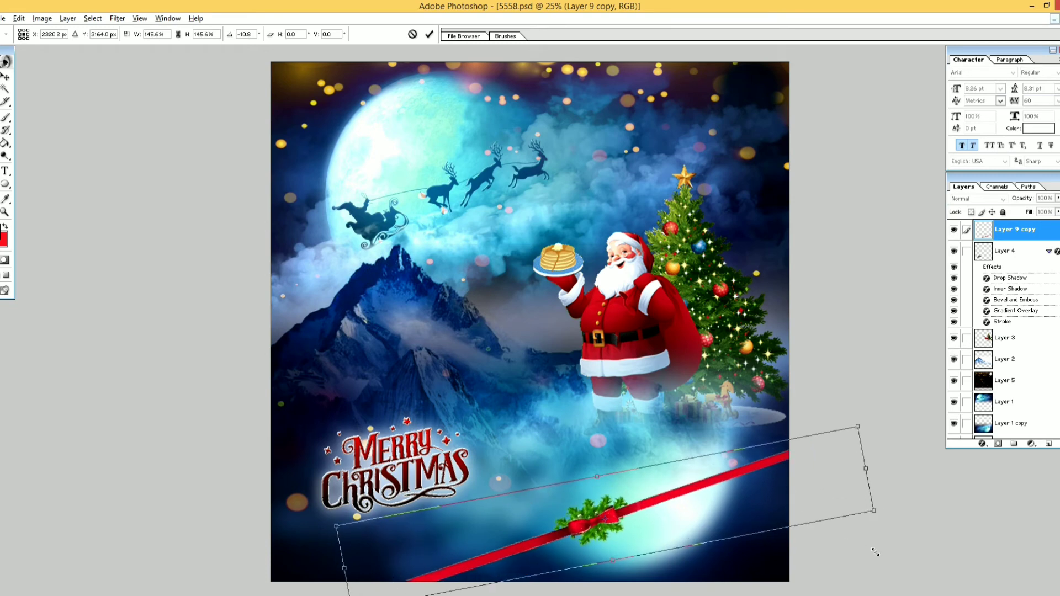
drag(890, 483, 897, 505)
mouse_move(844, 492)
mouse_down()
mouse_move(829, 493)
mouse_move(838, 498)
mouse_up()
double_click(838, 500)
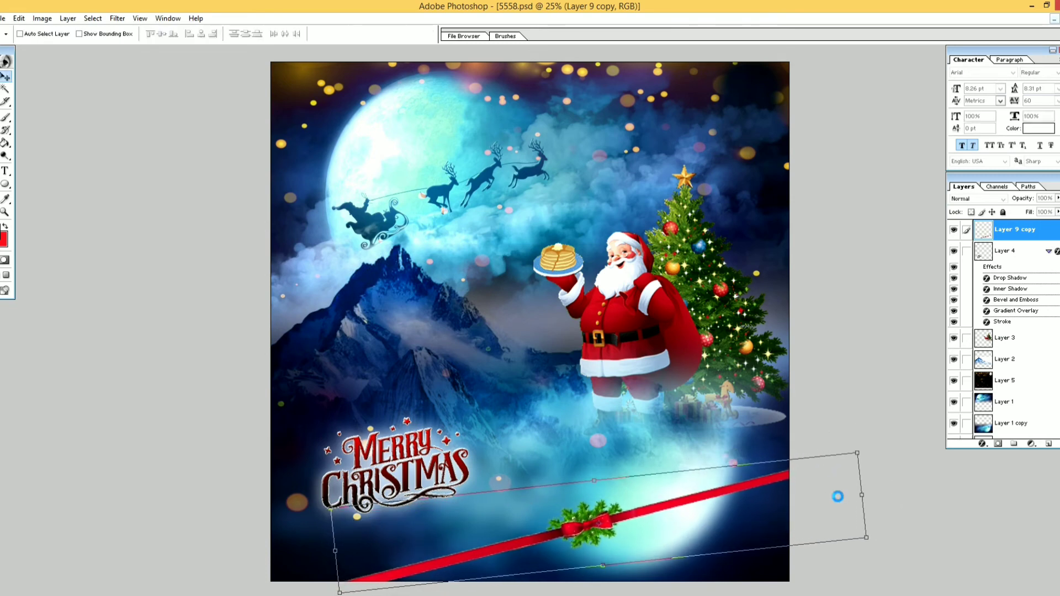
- Select the Merry Christmas text layer, scale it up slightly and nudge it right
right_click(404, 450)
click(425, 452)
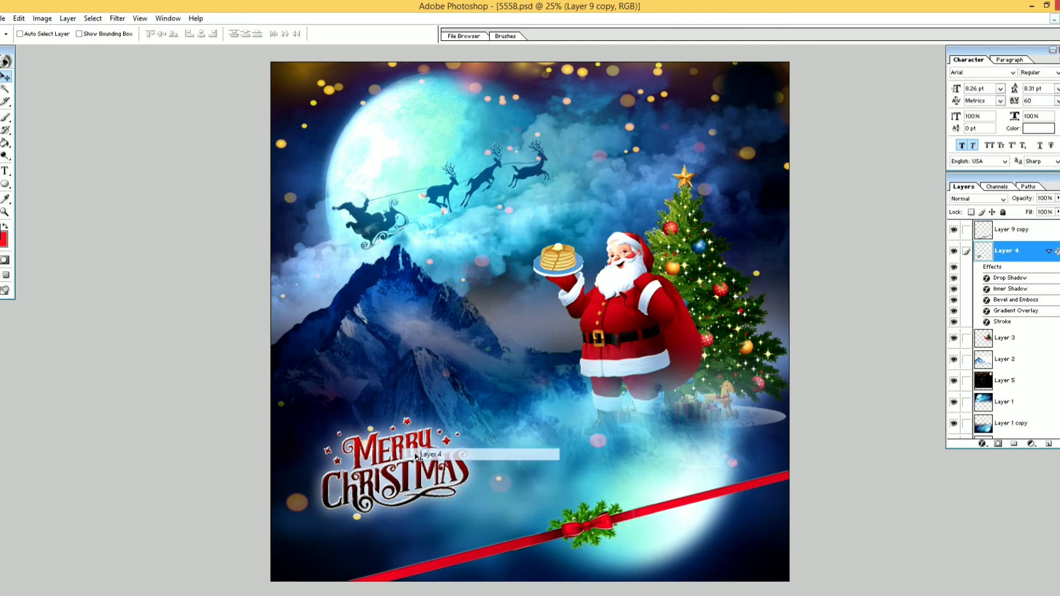
key(ctrl+t)
drag(468, 516, 503, 525)
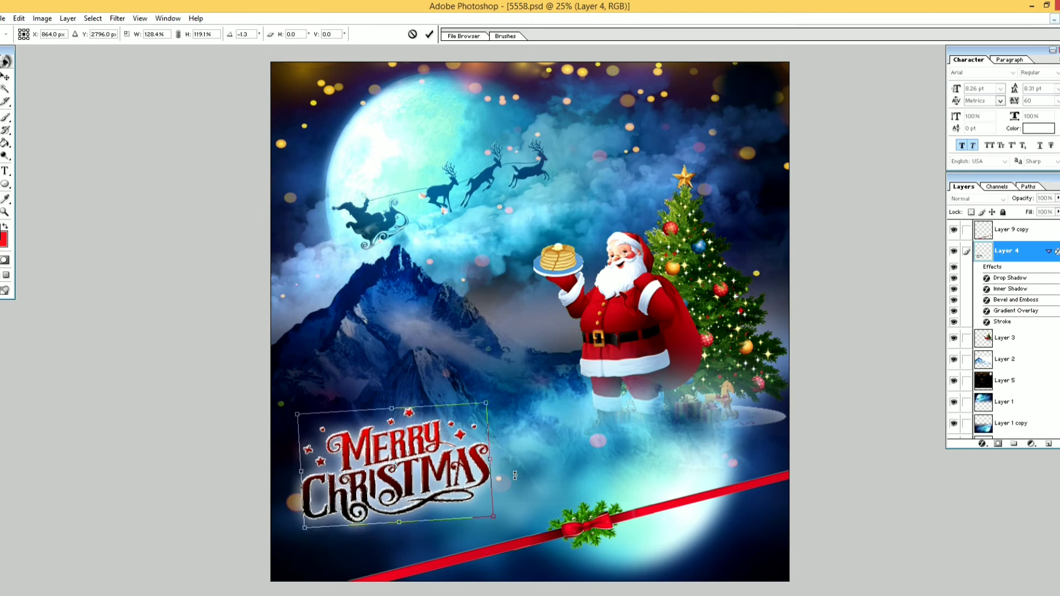
key(Return)
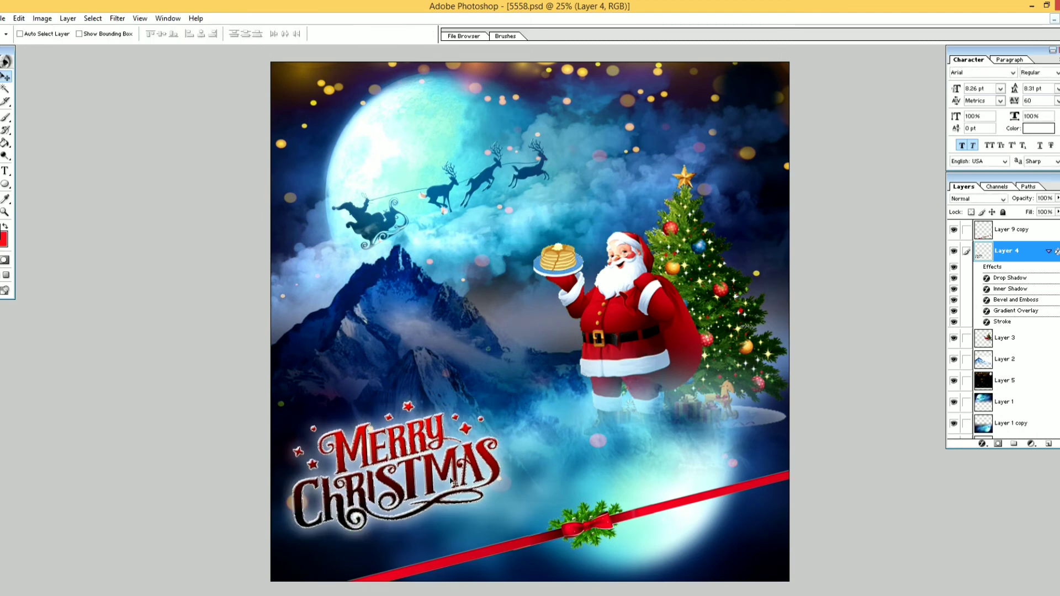
drag(448, 482, 459, 480)
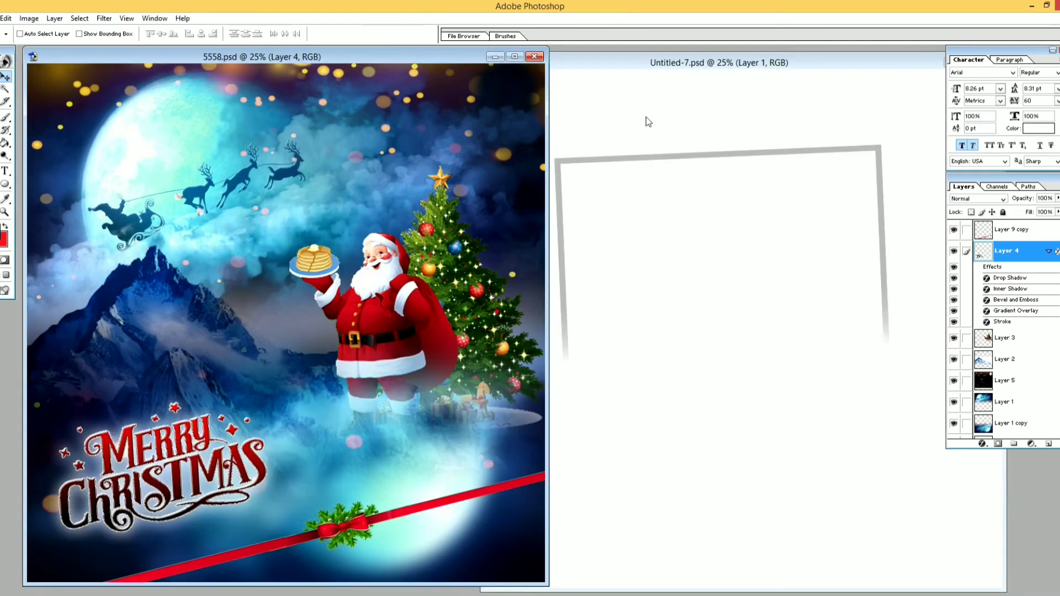
- Copy the grey frame layer from Untitled-7 into 5558.psd, then close Untitled-7
click(648, 126)
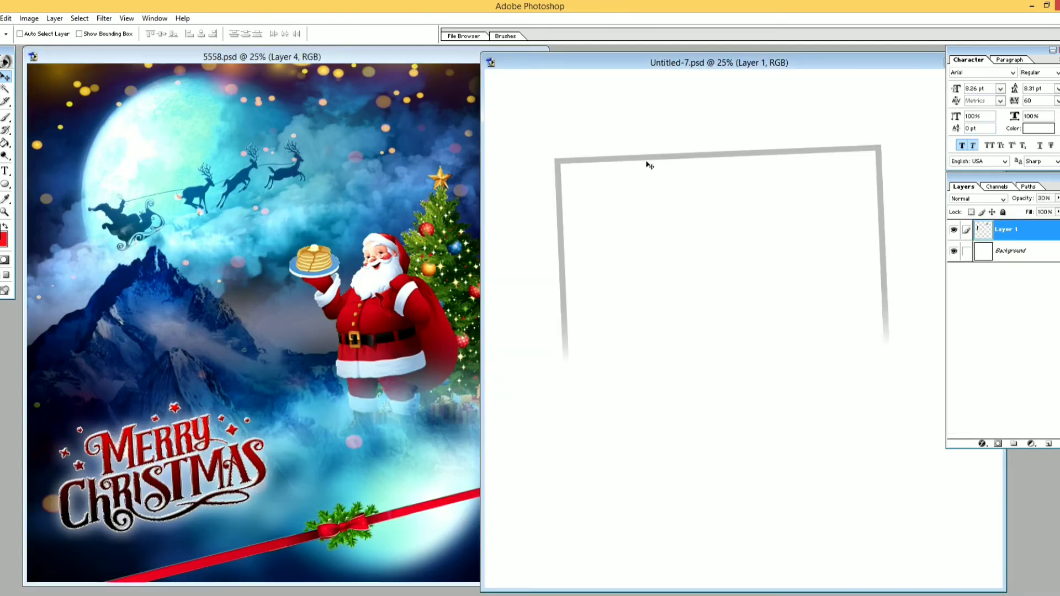
right_click(639, 163)
click(644, 166)
drag(648, 161, 322, 195)
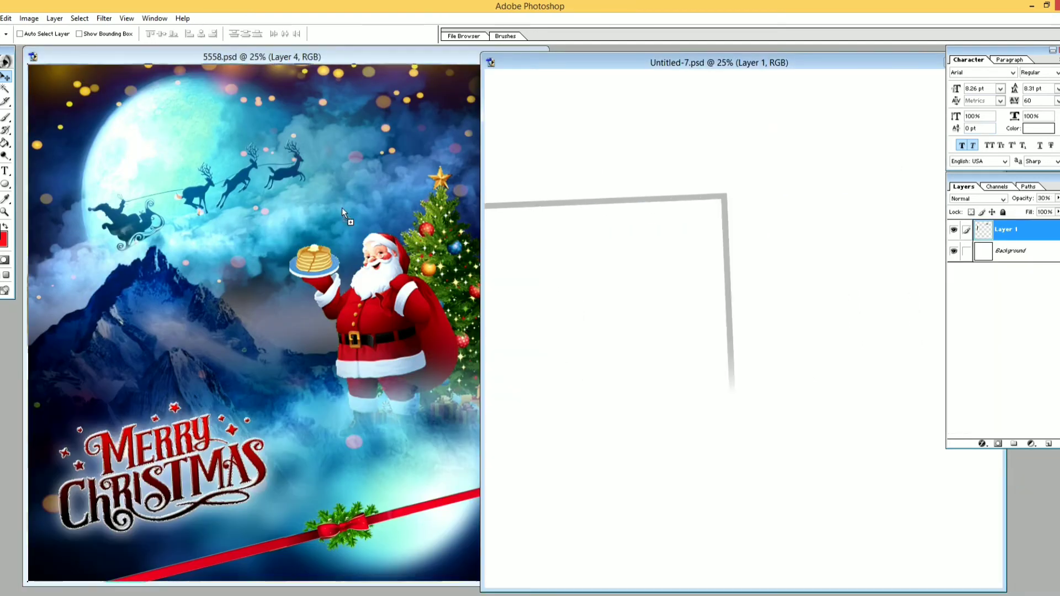
click(606, 195)
drag(652, 62, 396, 62)
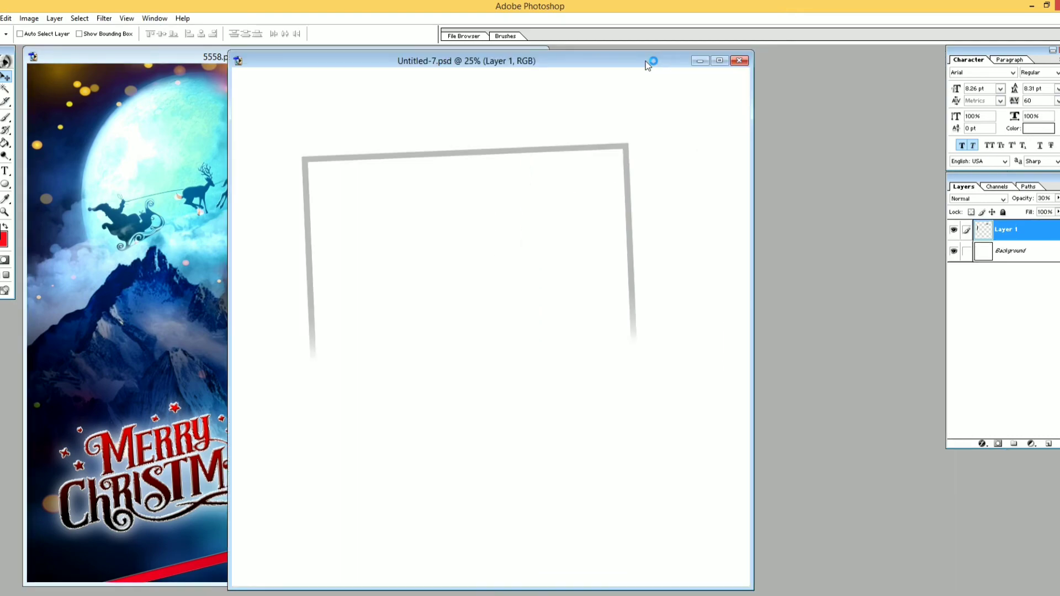
click(738, 59)
- Scale and position the grey frame so it borders the whole poster canvas
click(516, 57)
drag(574, 154, 437, 114)
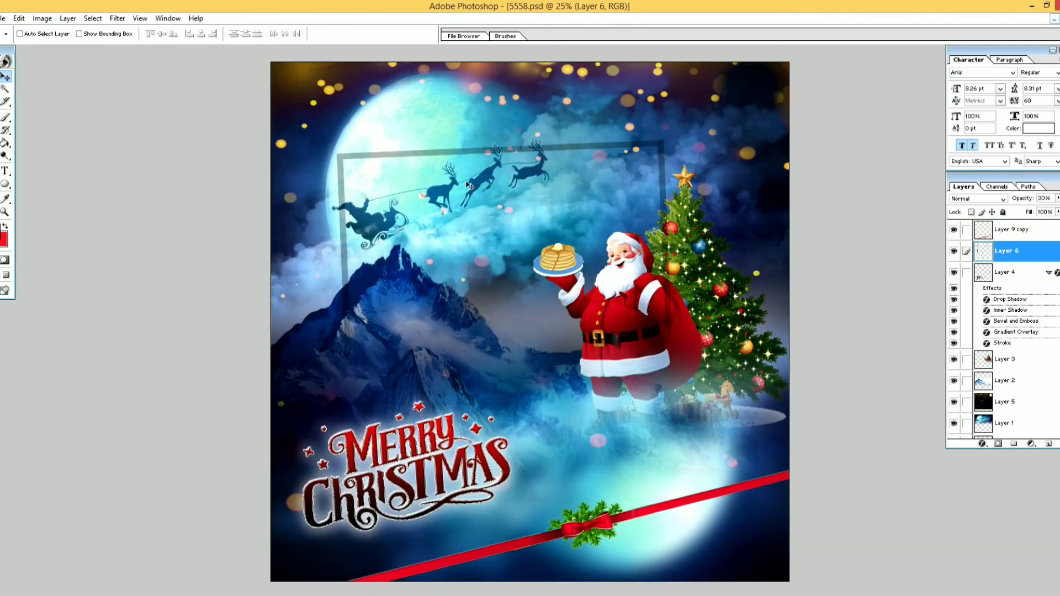
key(ctrl+minus)
key(ctrl+t)
drag(628, 425, 701, 489)
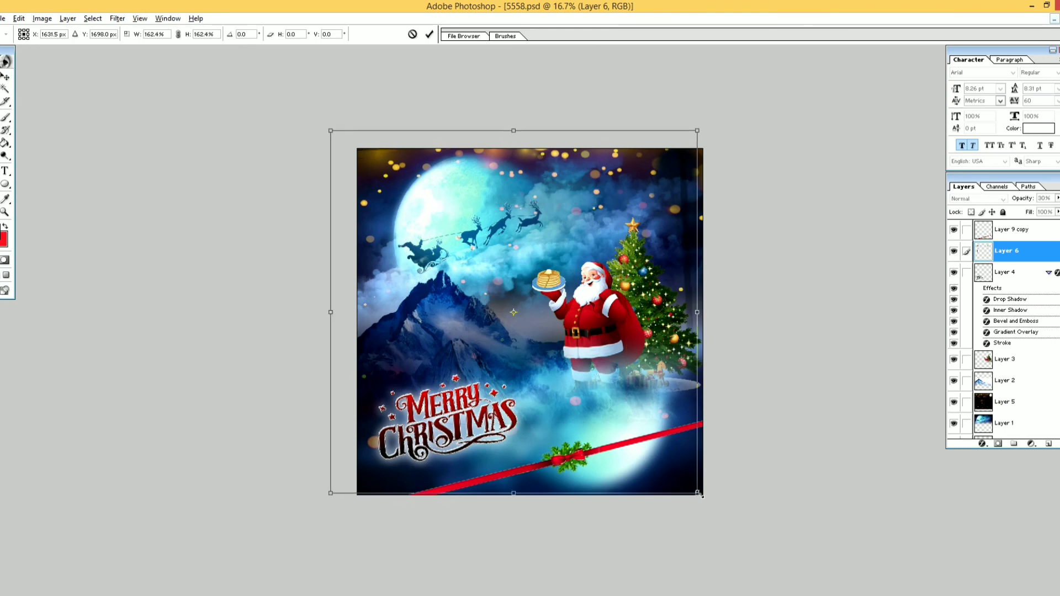
drag(636, 389, 637, 391)
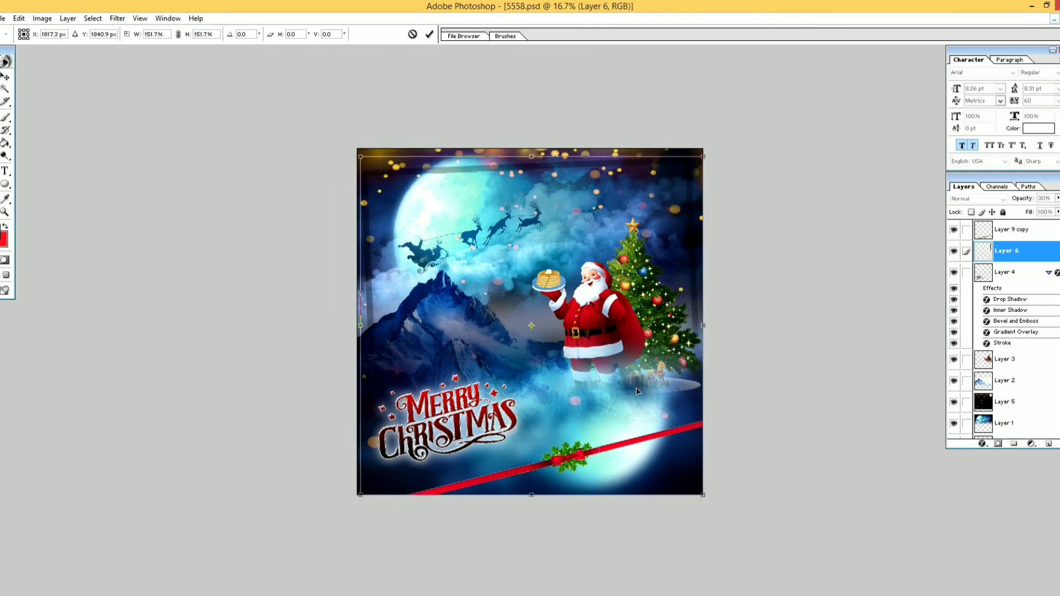
key(Return)
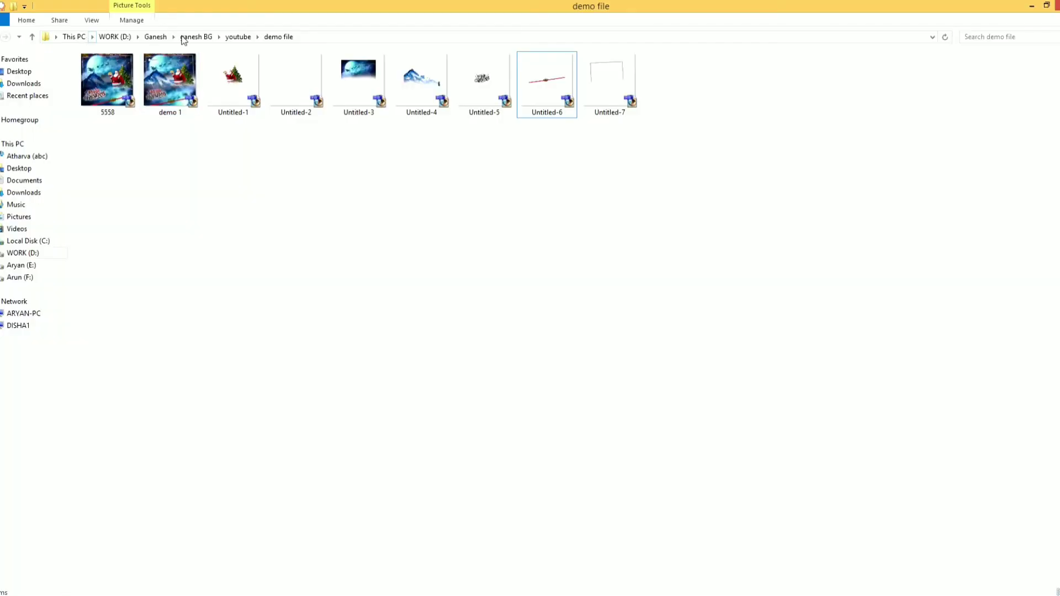
- Open the logo file asaaaaa.png in Photoshop from its Explorer folder
click(196, 36)
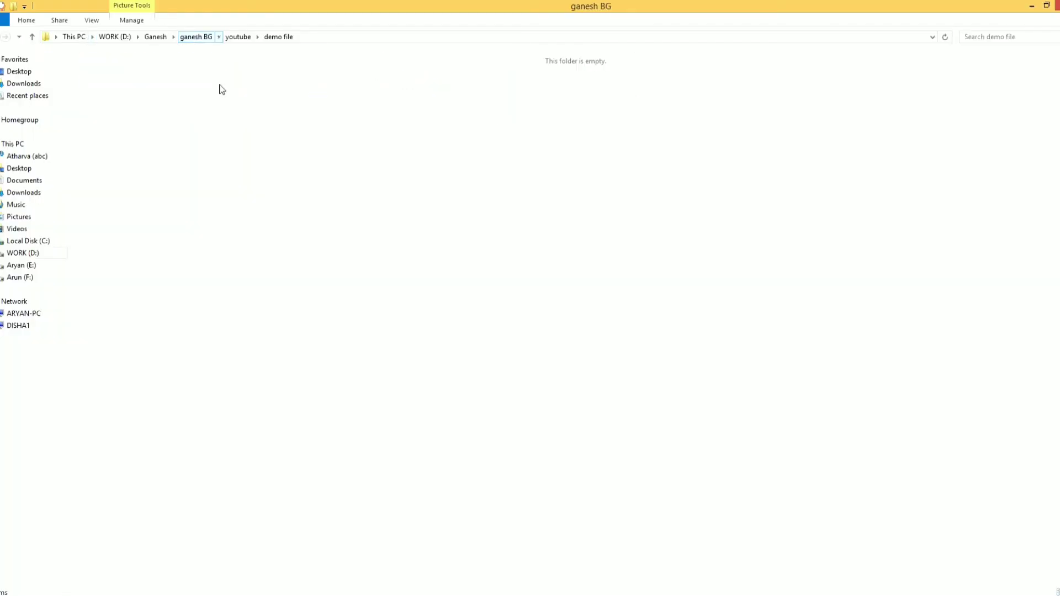
double_click(157, 303)
mouse_move(121, 85)
mouse_down()
mouse_move(131, 197)
mouse_move(353, 319)
mouse_up()
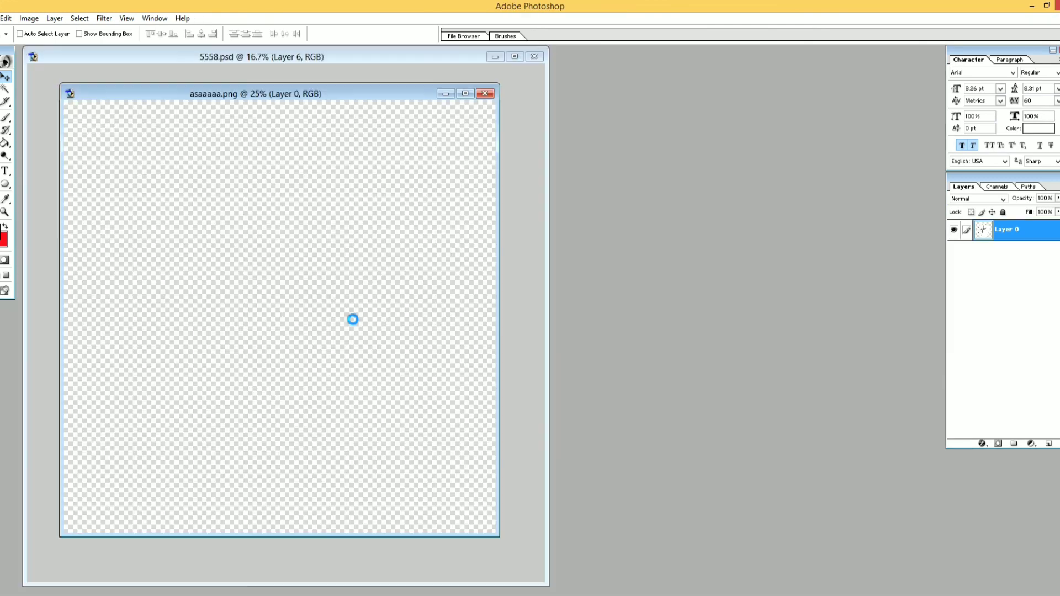
- Copy the gb logo layer into the poster and close asaaaaa.png
drag(350, 97, 865, 53)
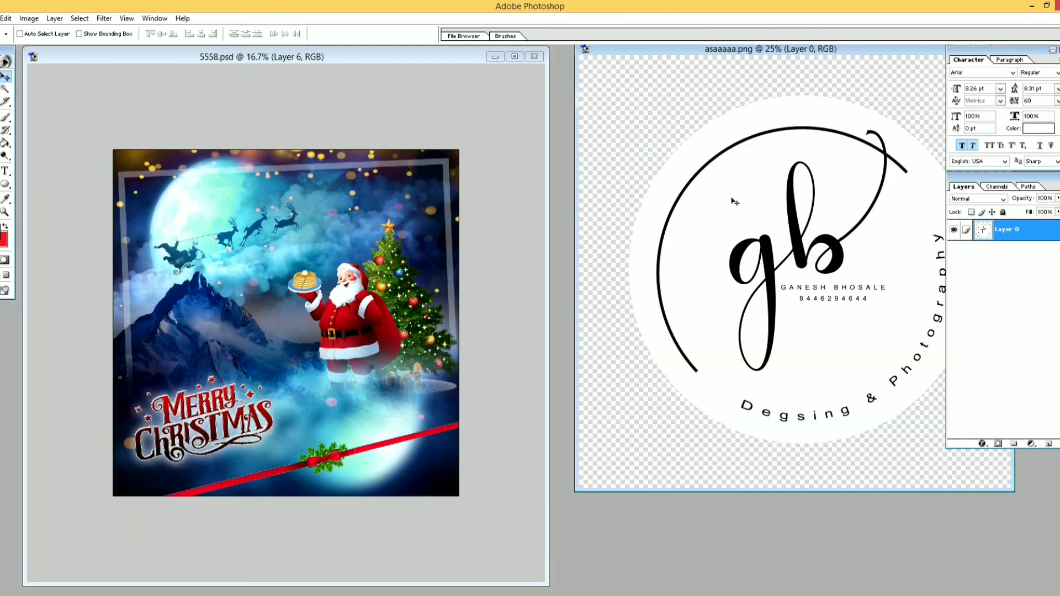
drag(733, 201, 302, 351)
drag(987, 251, 987, 226)
key(ctrl+t)
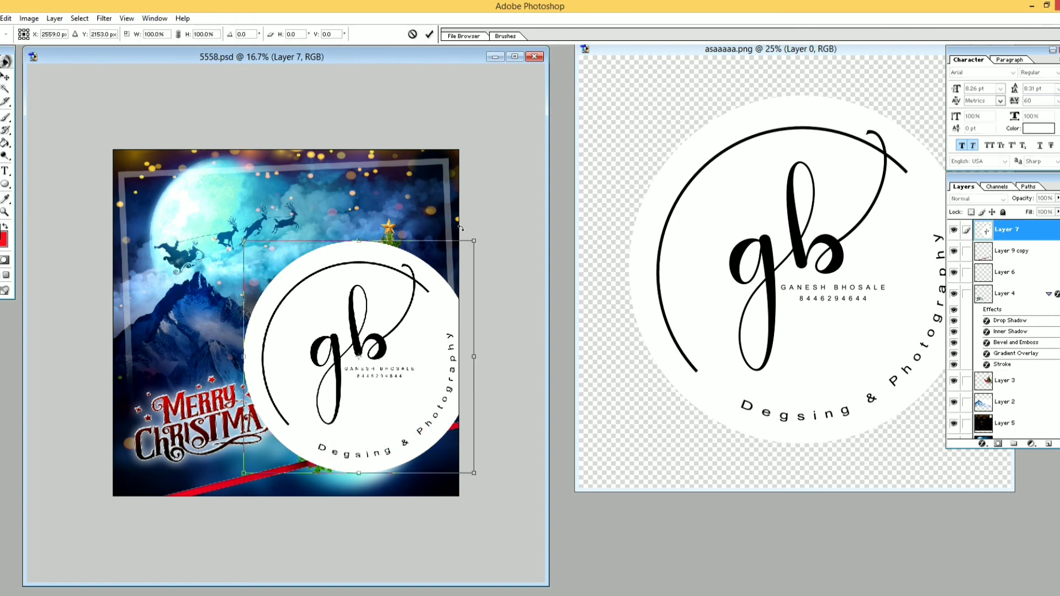
click(755, 74)
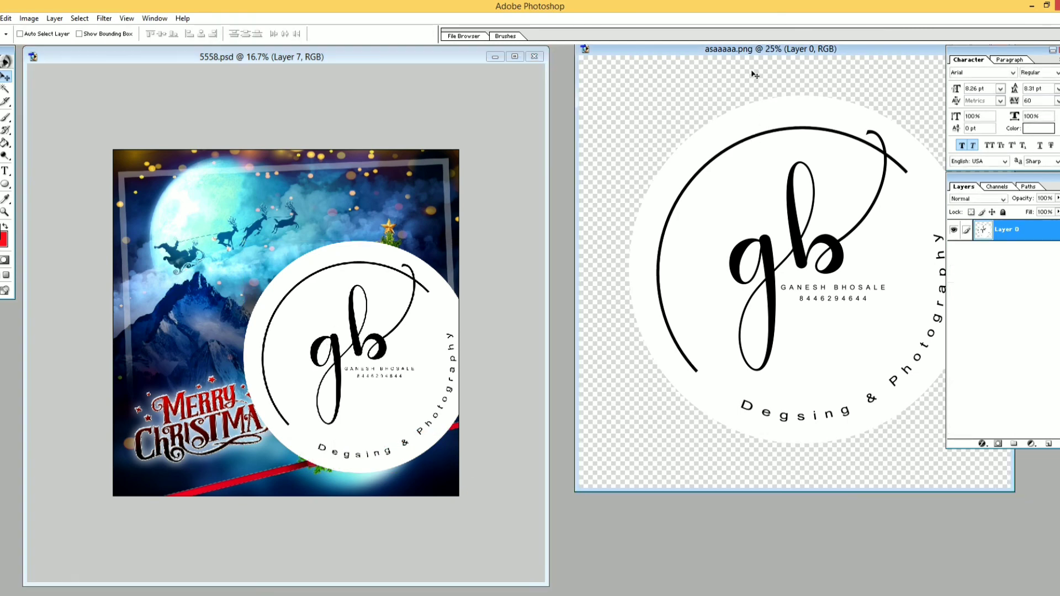
key(ctrl+w)
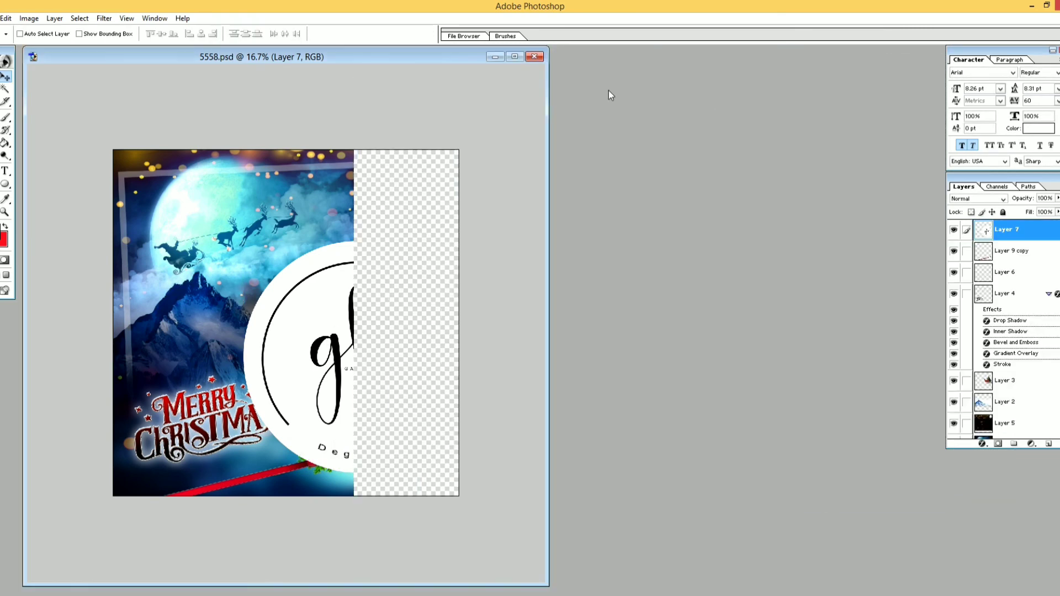
- Shrink the gb logo to a small circle in the poster's bottom-right corner
click(515, 57)
key(ctrl+t)
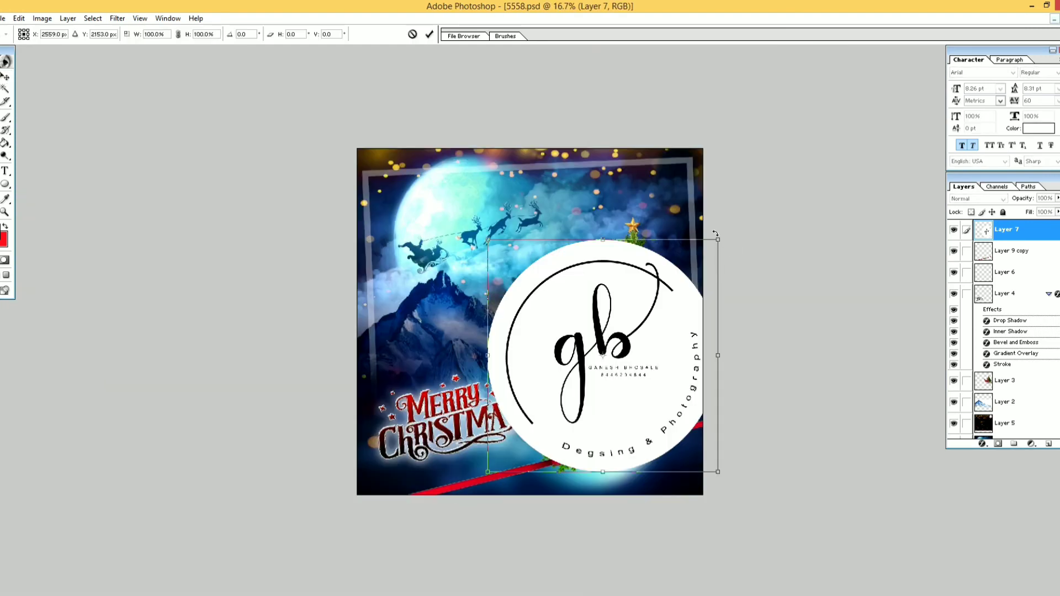
mouse_move(705, 255)
mouse_down()
mouse_move(608, 353)
mouse_move(688, 491)
mouse_up()
key(Return)
key(ctrl+t)
key(Return)
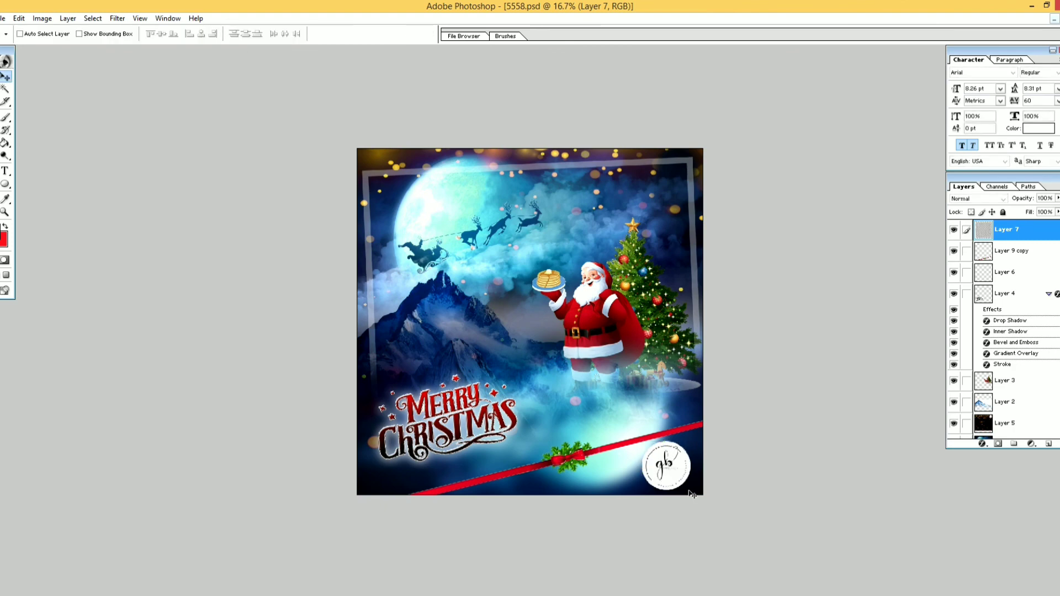
- Hide all panels and toolbars and zoom the poster in to 25%
key(Tab)
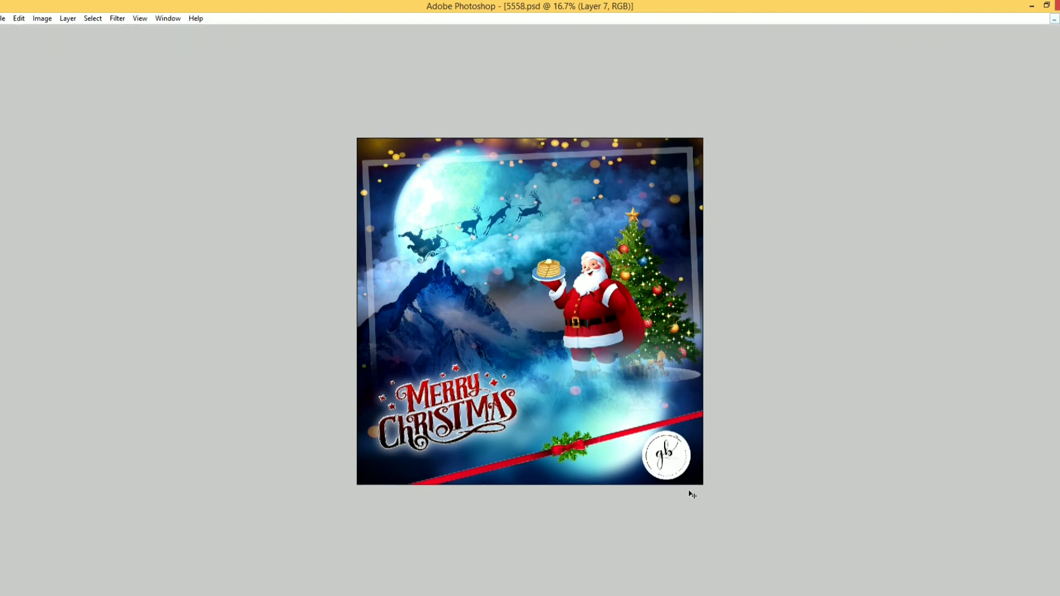
key(ctrl+plus)
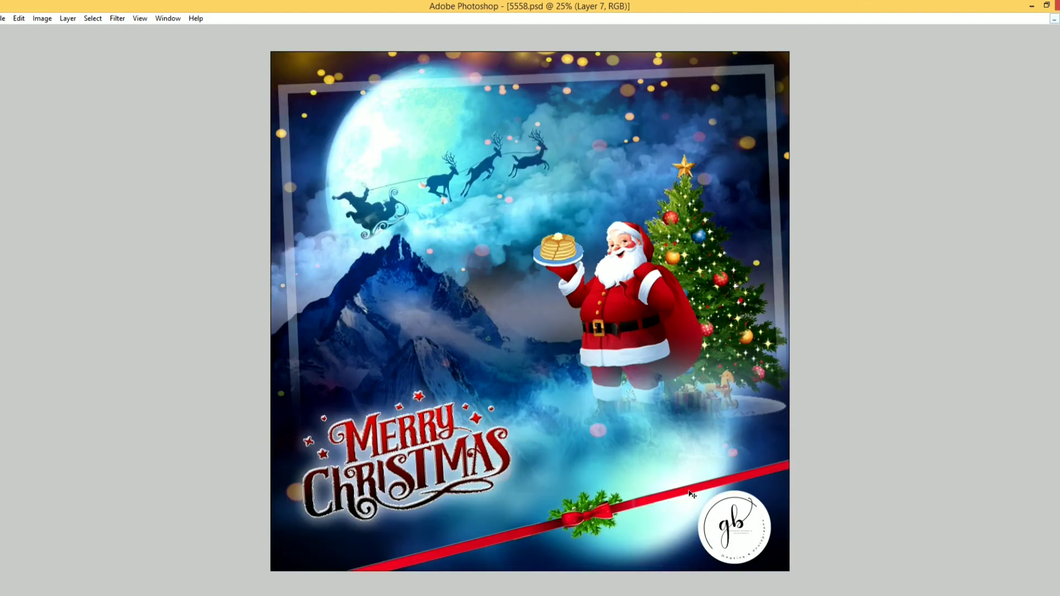